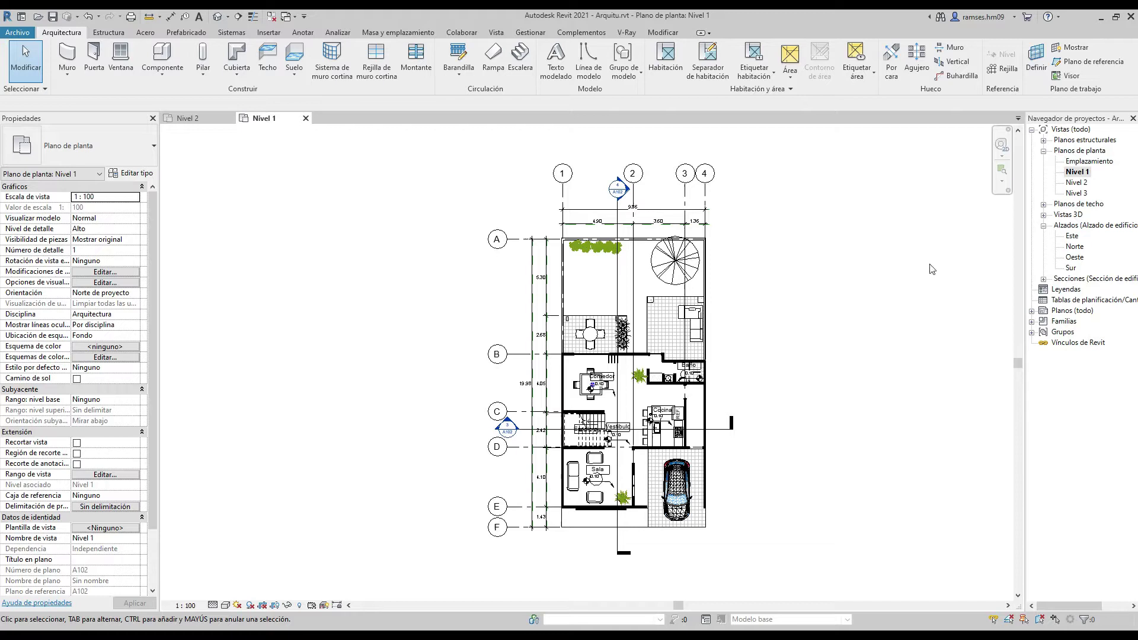
- Place a camera below the house on Nivel 1, aimed at the facade, creating Vista 3D 1
click(495, 34)
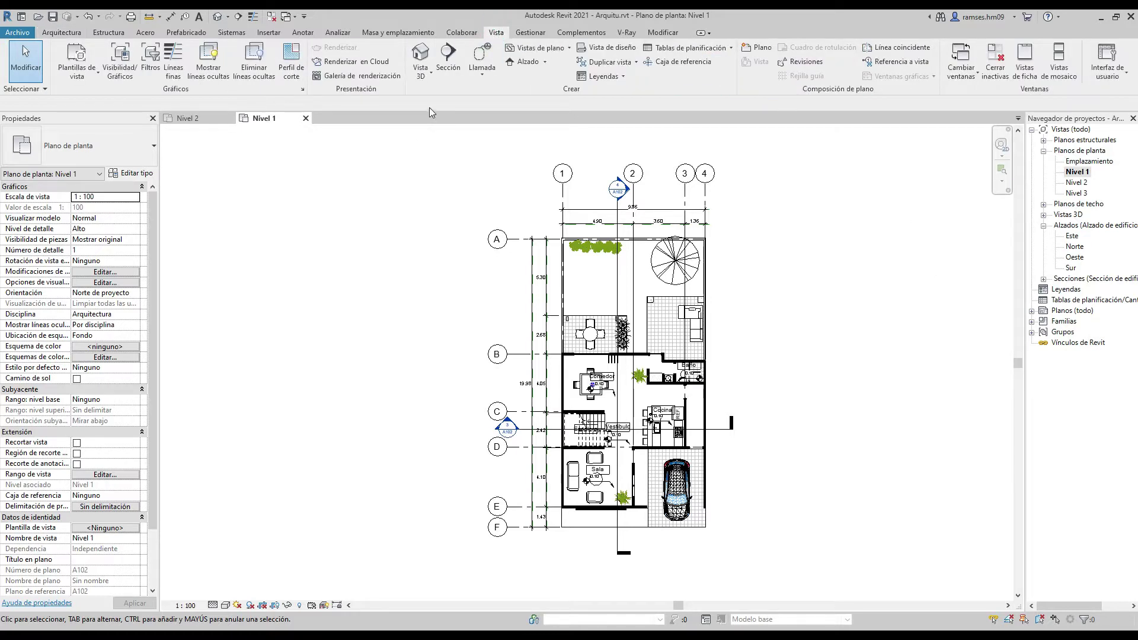
click(433, 74)
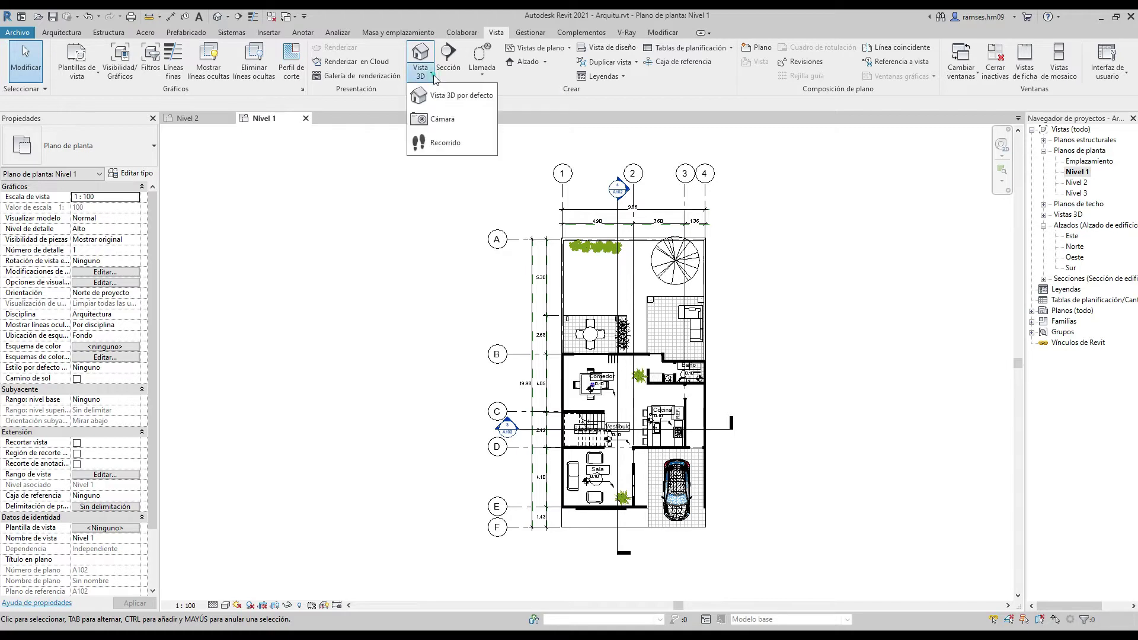
click(439, 120)
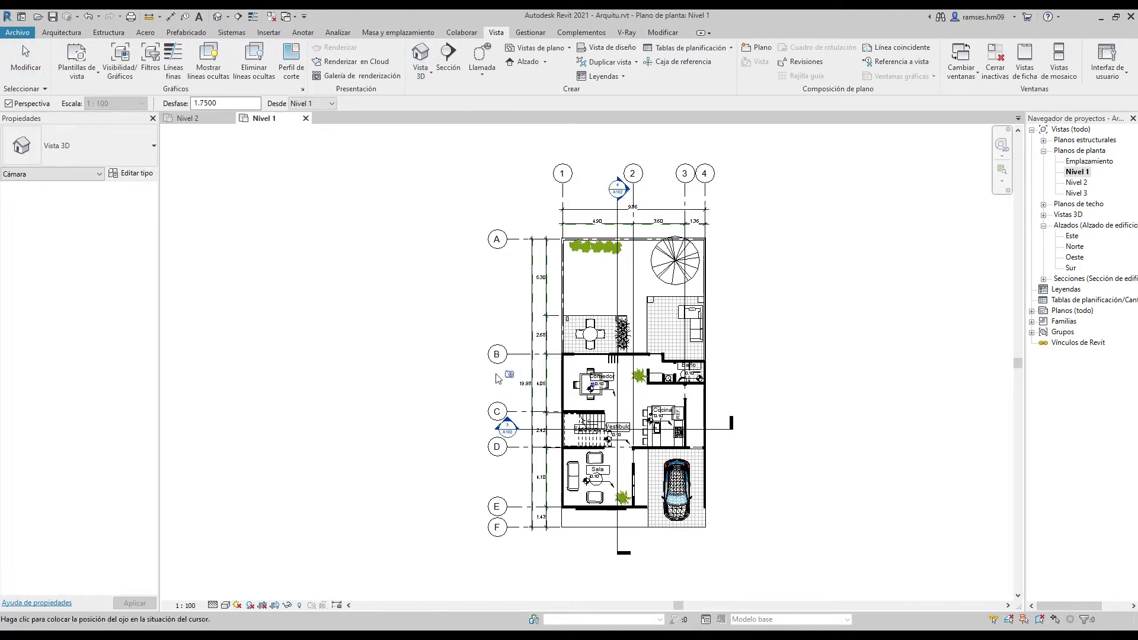
middle_drag(512, 477, 516, 342)
click(626, 539)
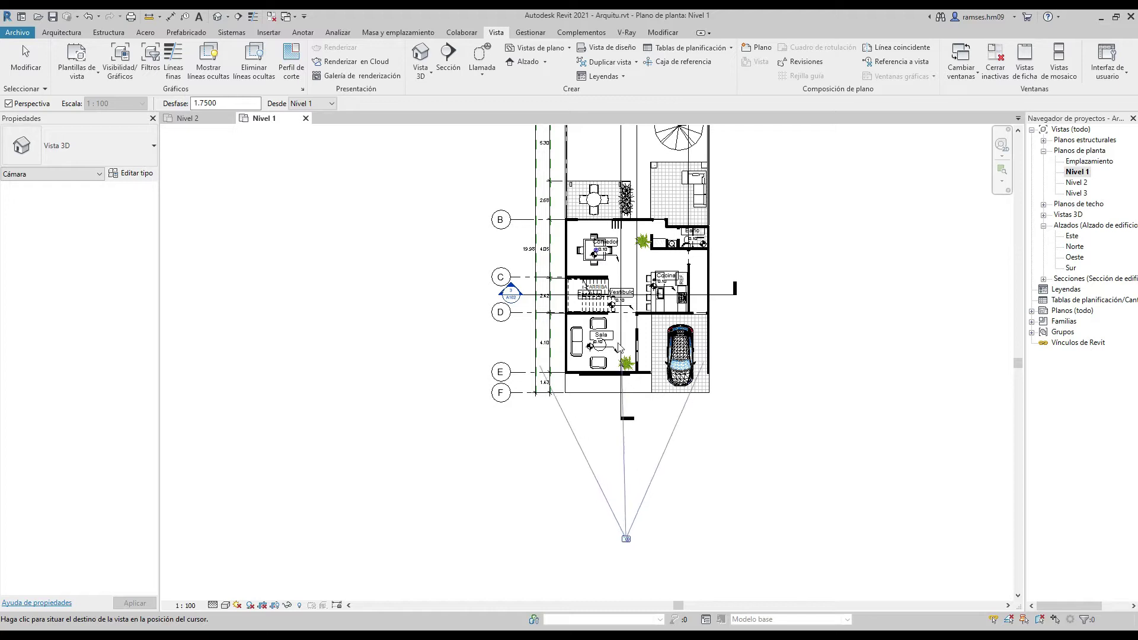
click(626, 249)
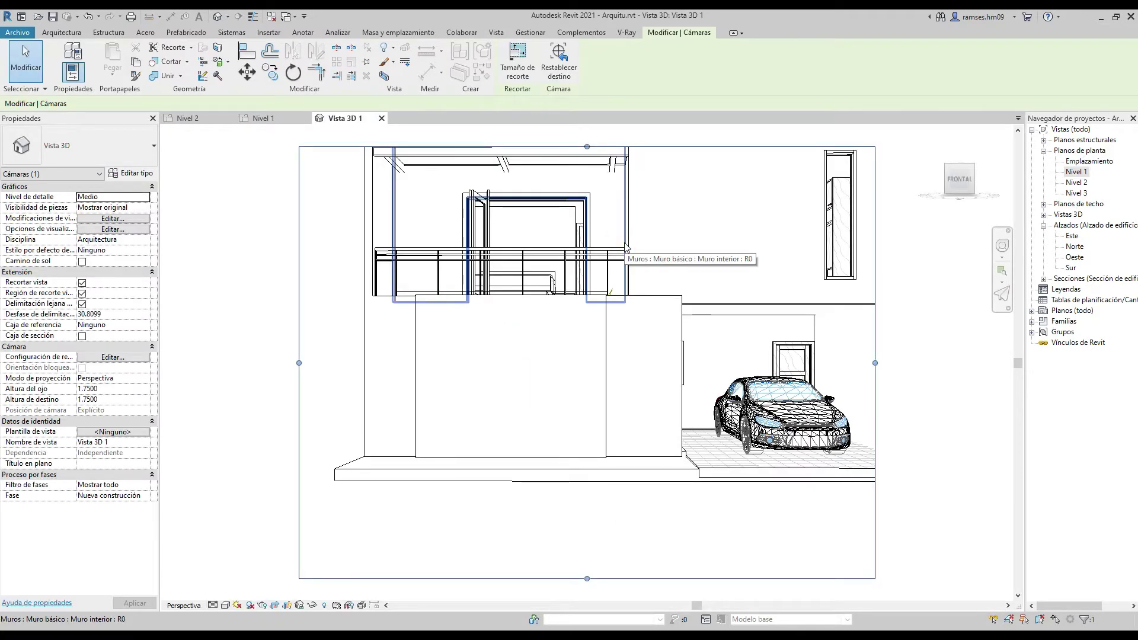
- Drag the Vista 3D 1 crop edges out around the whole facade and set detail level to Alto
scroll(773, 423, down, 2)
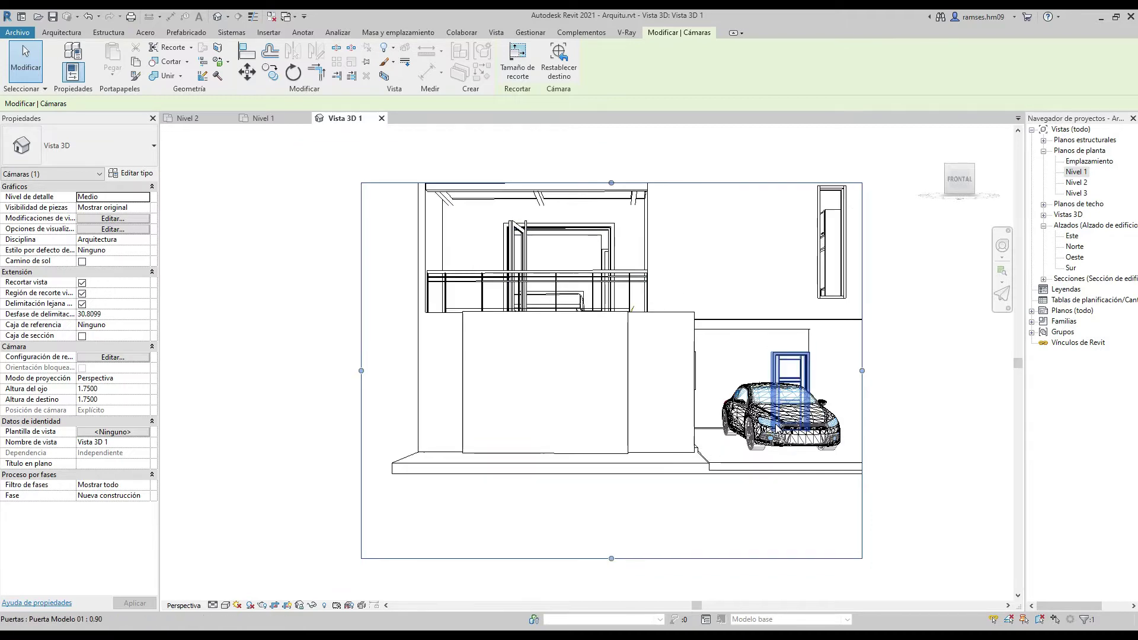
middle_drag(843, 389, 709, 379)
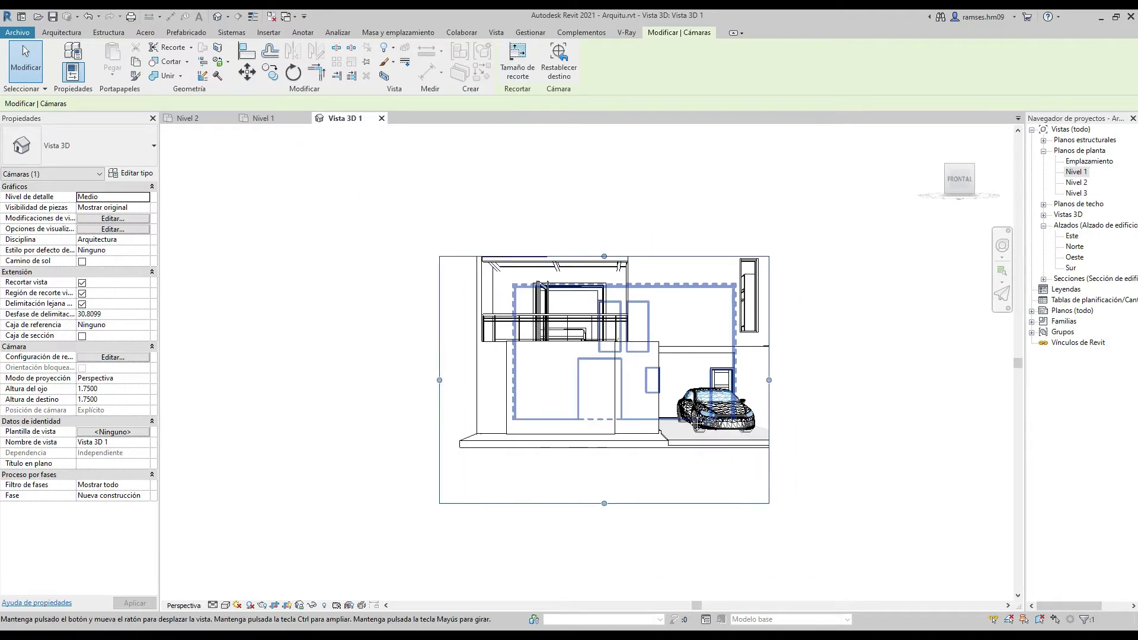
drag(707, 374, 741, 380)
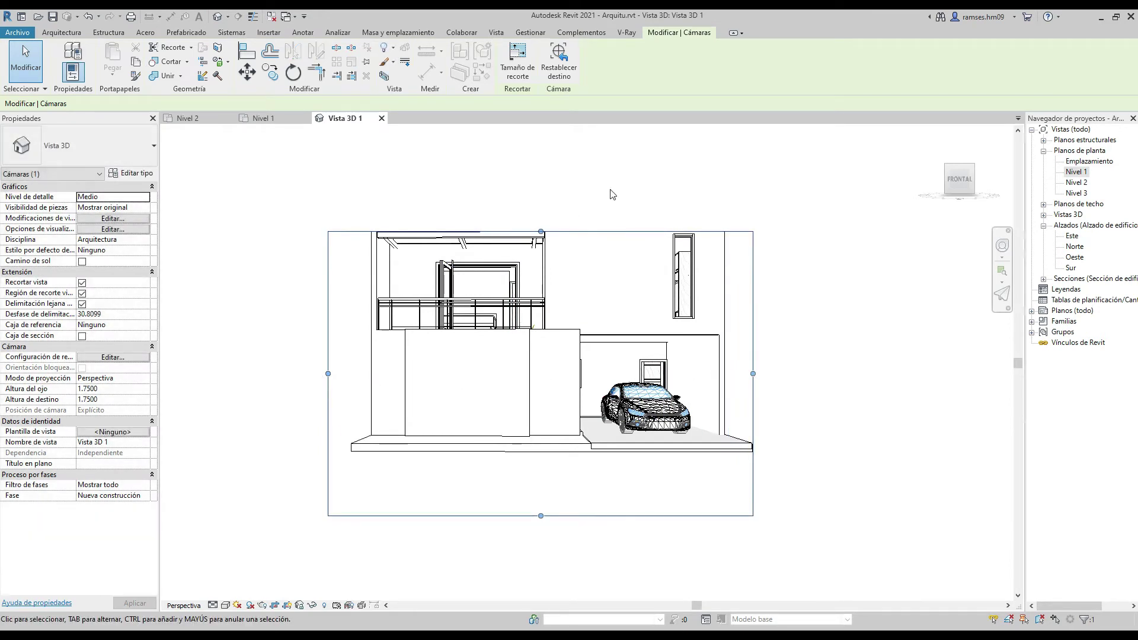
drag(540, 231, 540, 182)
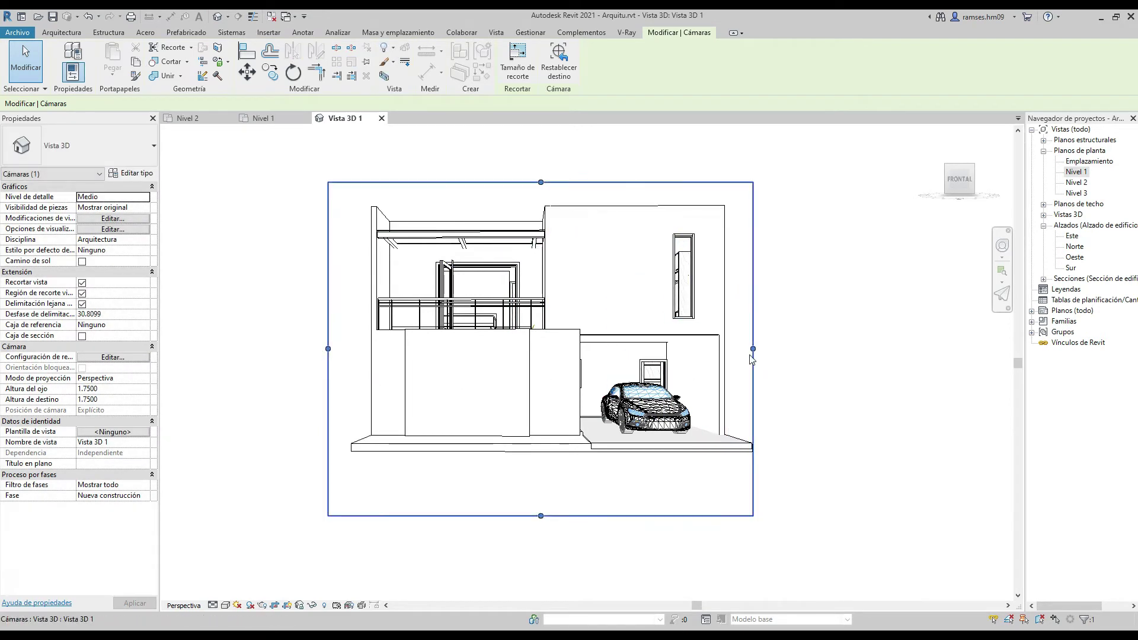
drag(753, 349, 782, 349)
drag(555, 515, 555, 492)
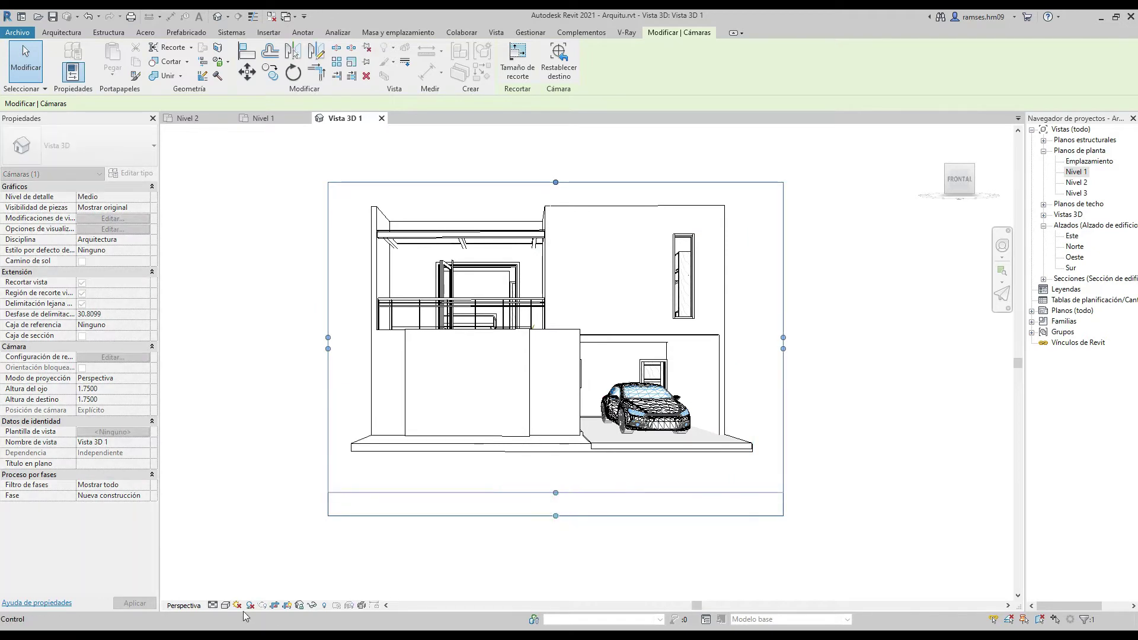
click(212, 605)
click(228, 595)
- Switch Vista 3D 1's visual style to Realista
click(225, 605)
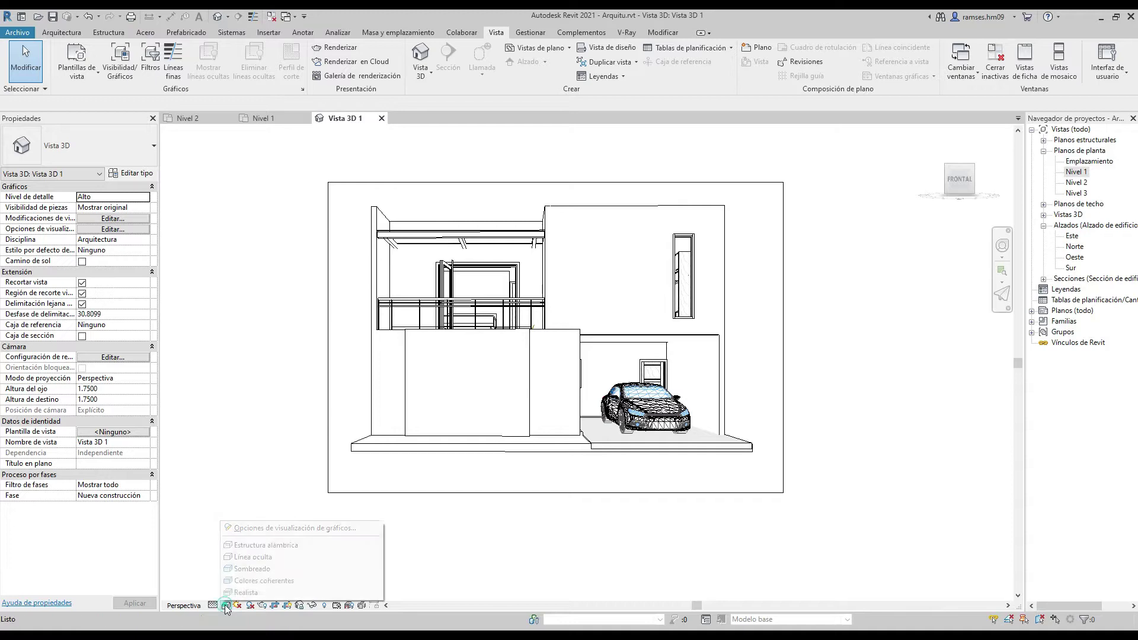
click(241, 591)
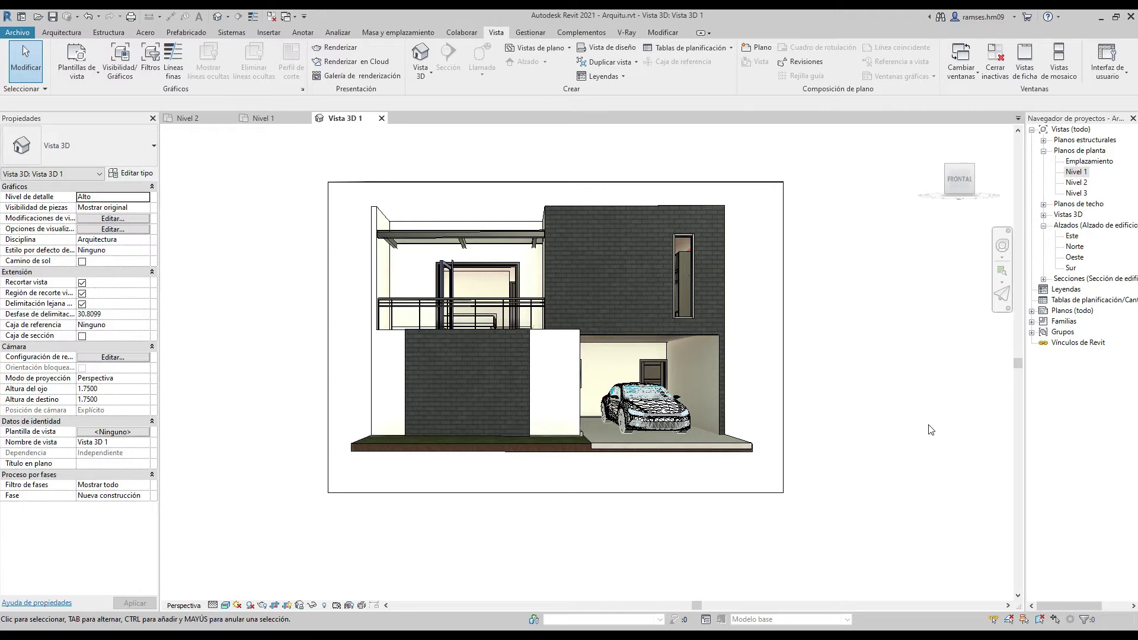
- Sketch rectangular Banqueta and Calle floors in front of the house on Nivel 1, then view Vista 3D 1
click(264, 118)
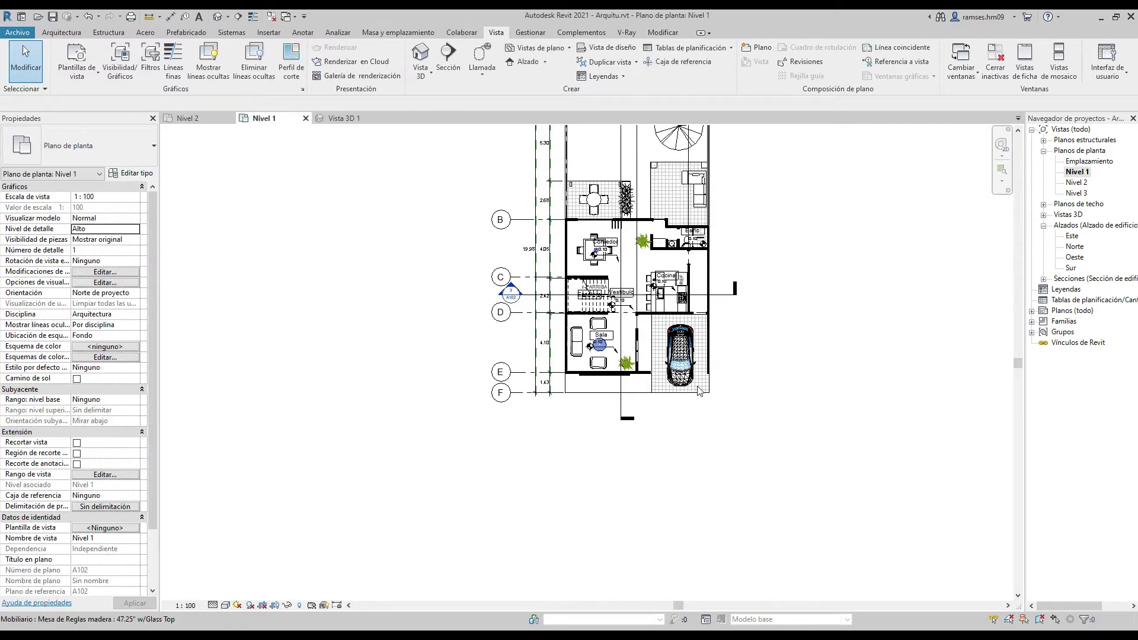
key(s)
key(b)
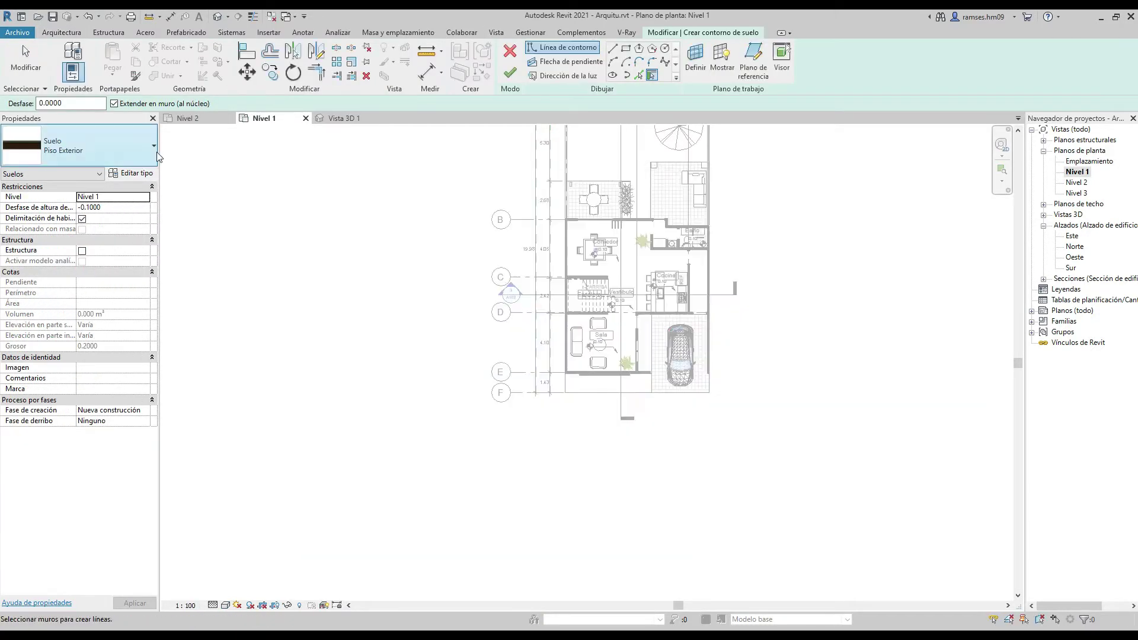
scroll(566, 392, up, 2)
click(564, 393)
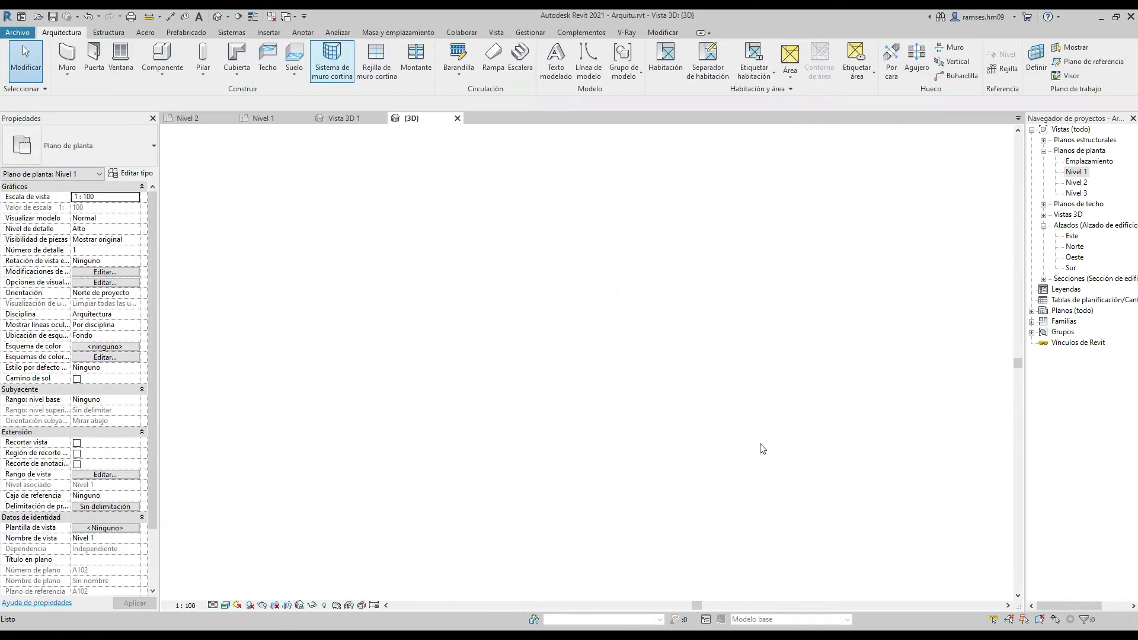
click(142, 136)
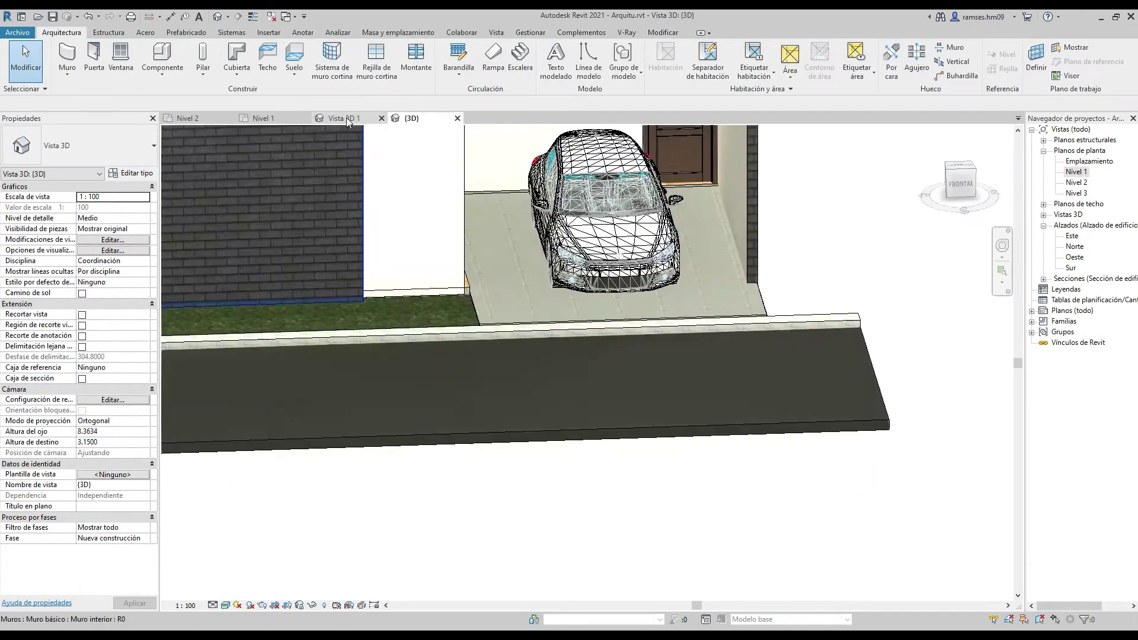
click(348, 122)
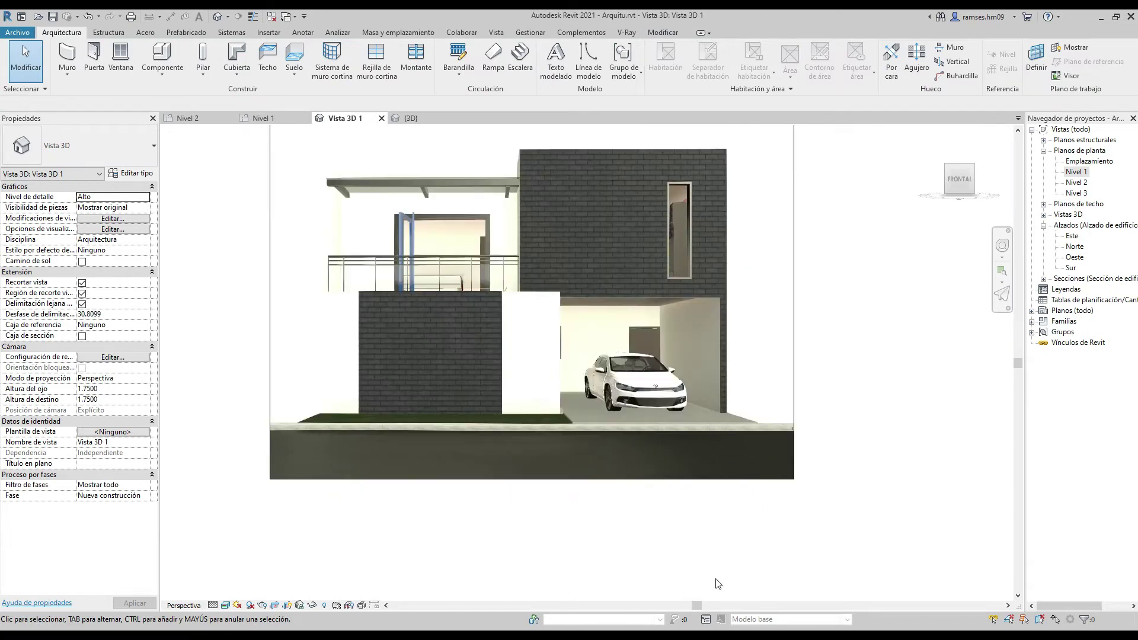
scroll(883, 462, down, 1)
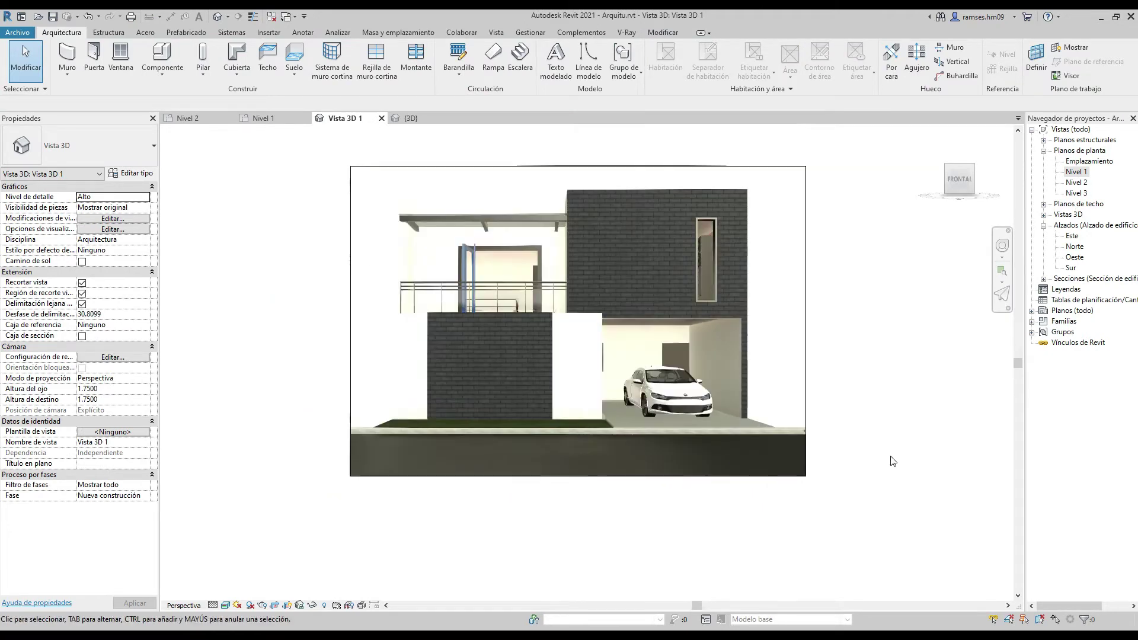
- Load the Audi_Q7 family, place the car on the street, and widen the camera crop to show it
click(261, 118)
key(c)
key(m)
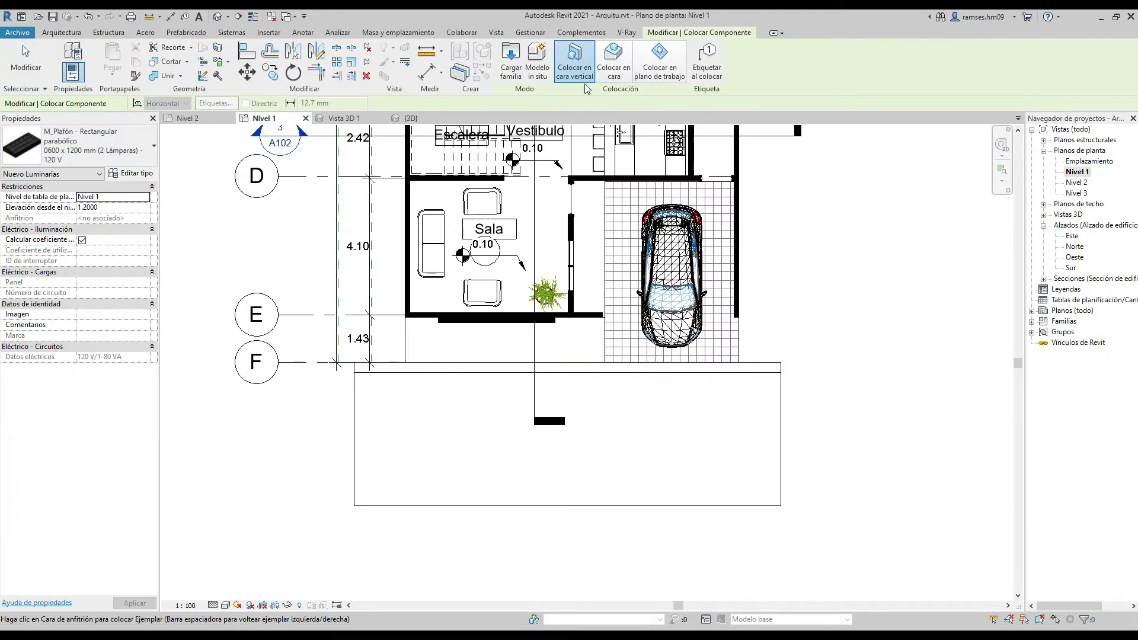
click(511, 59)
double_click(469, 157)
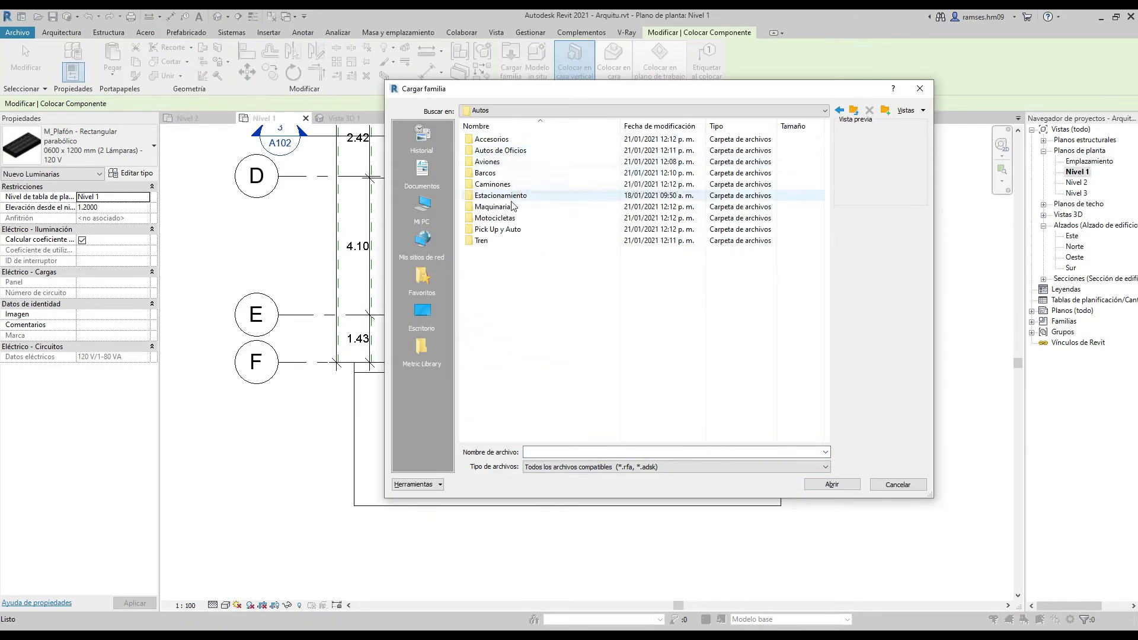
double_click(504, 236)
click(379, 418)
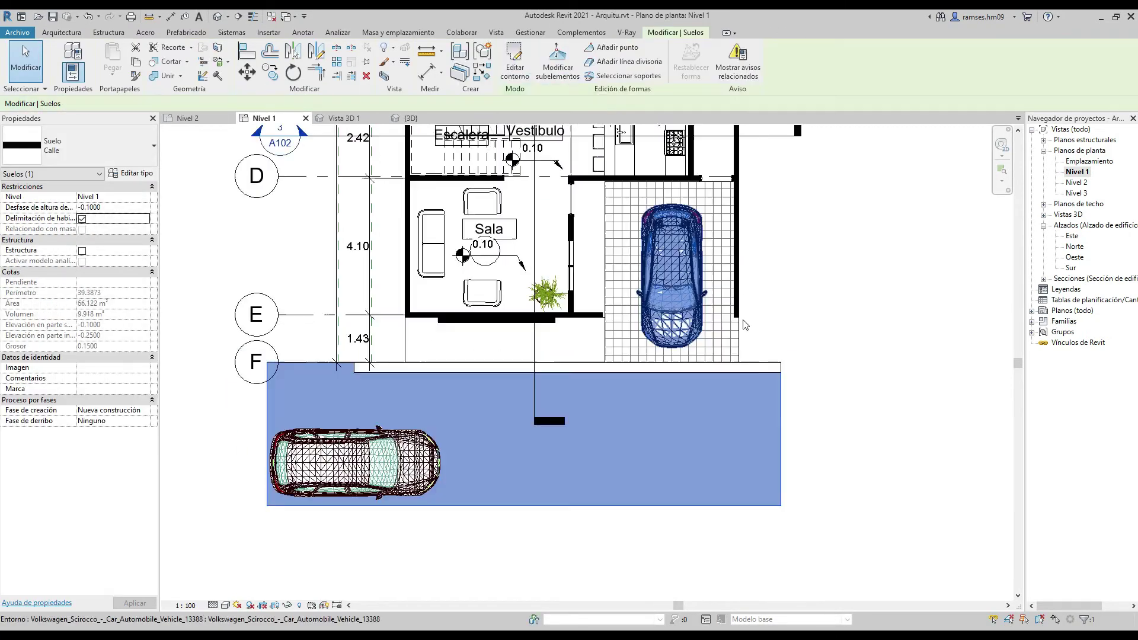
key(Escape)
key(ctrl+Tab)
drag(352, 329, 311, 330)
click(865, 394)
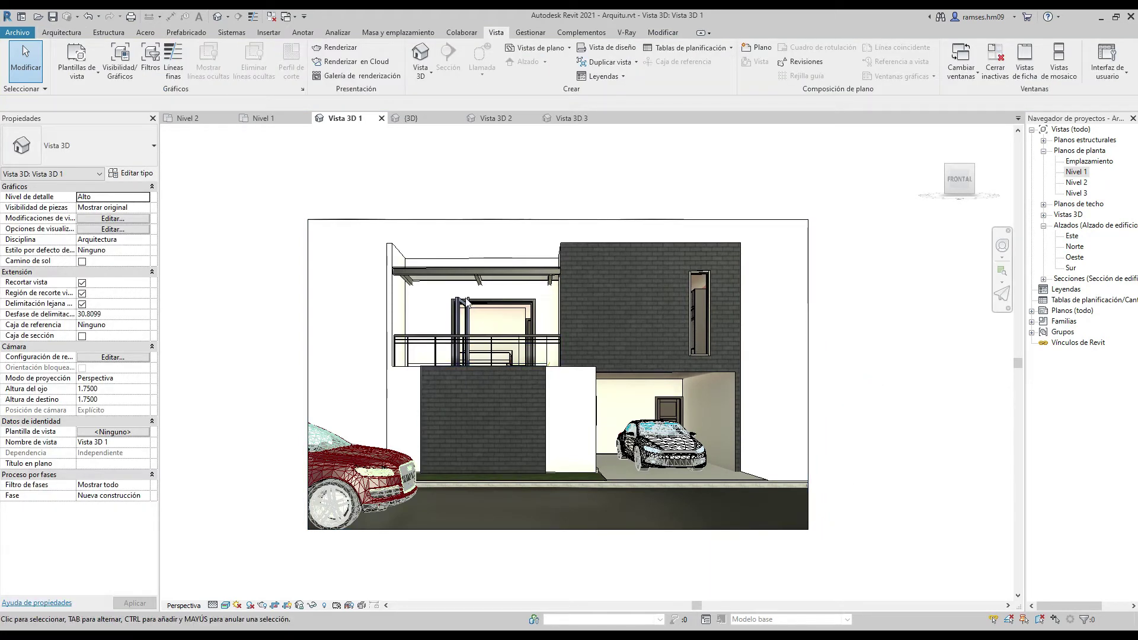
- Set the exterior camera's Altura del ojo to 1.7 in Properties and apply it
click(464, 226)
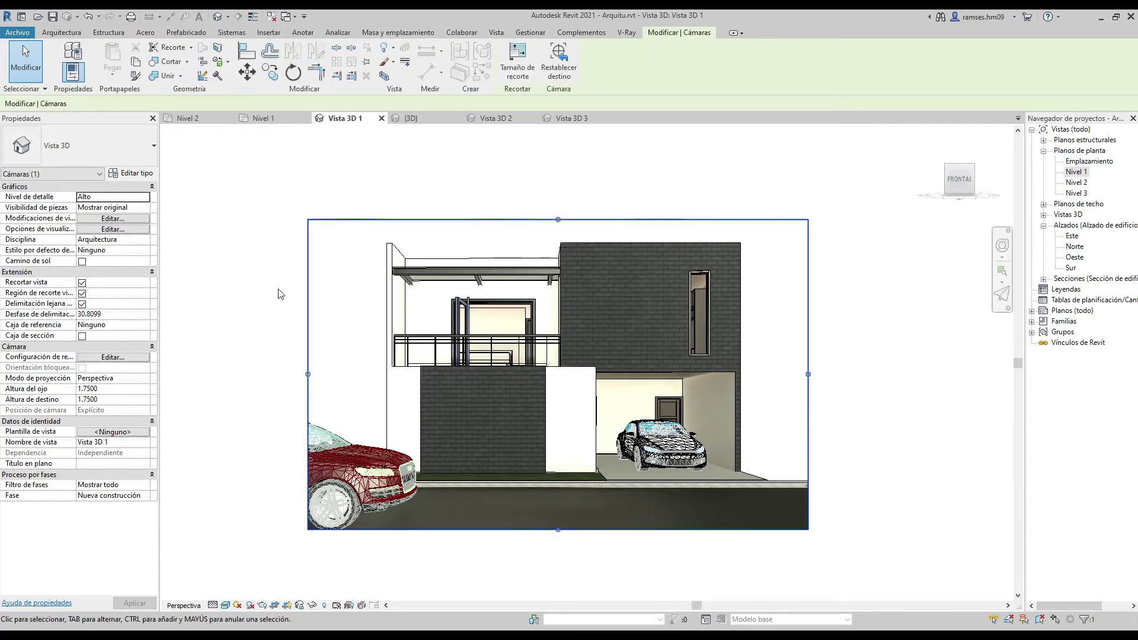
double_click(104, 389)
text(1.7)
key(Return)
click(254, 507)
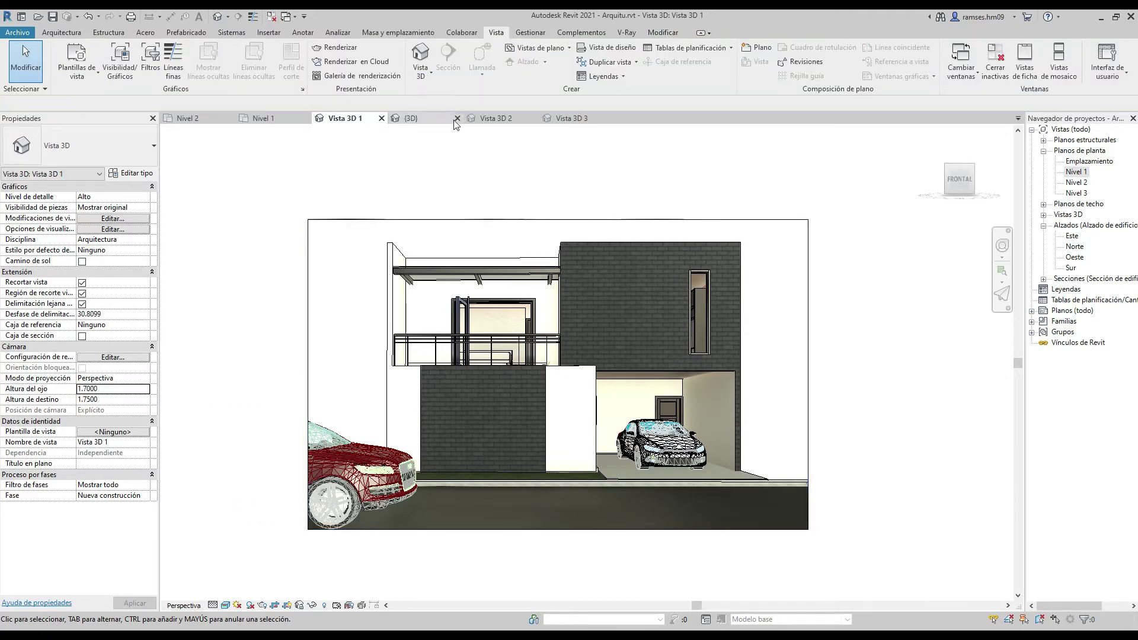
- Place a camera near the dining area on Nivel 1, creating Vista 3D 2, and enlarge its crop region
click(264, 118)
scroll(522, 251, down, 2)
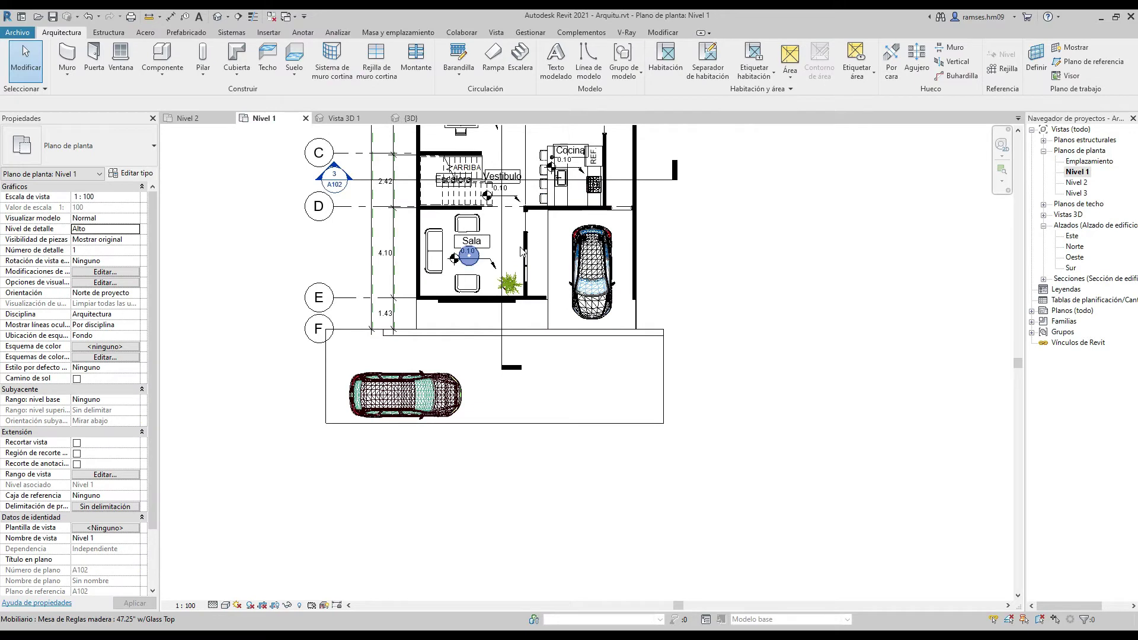
middle_drag(521, 252, 497, 530)
click(496, 32)
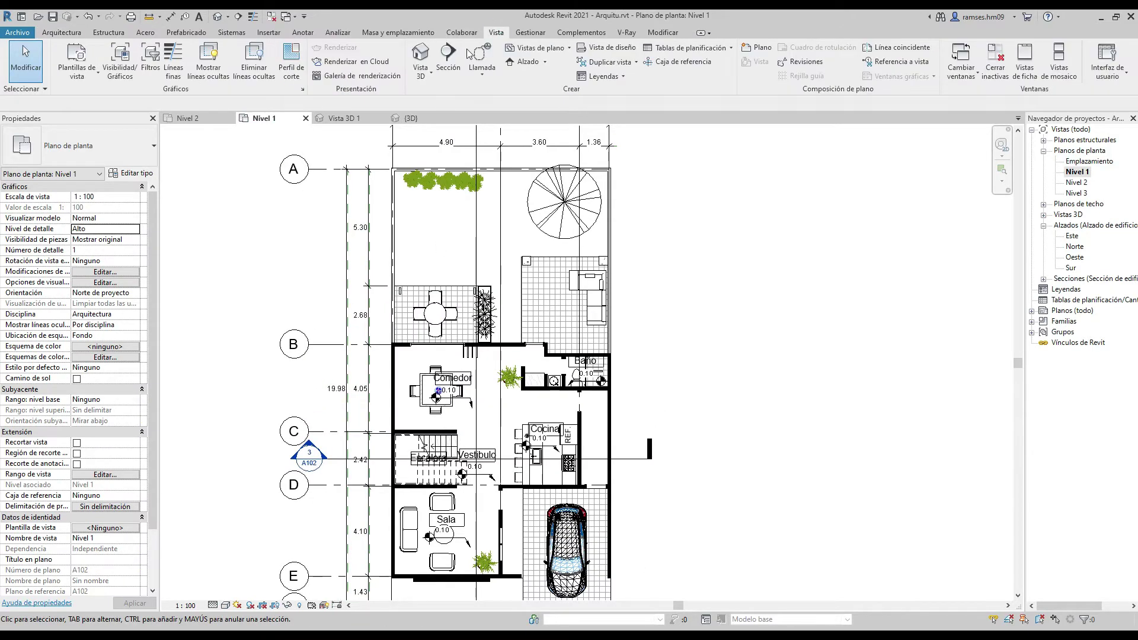
click(430, 76)
click(442, 103)
click(436, 228)
click(460, 356)
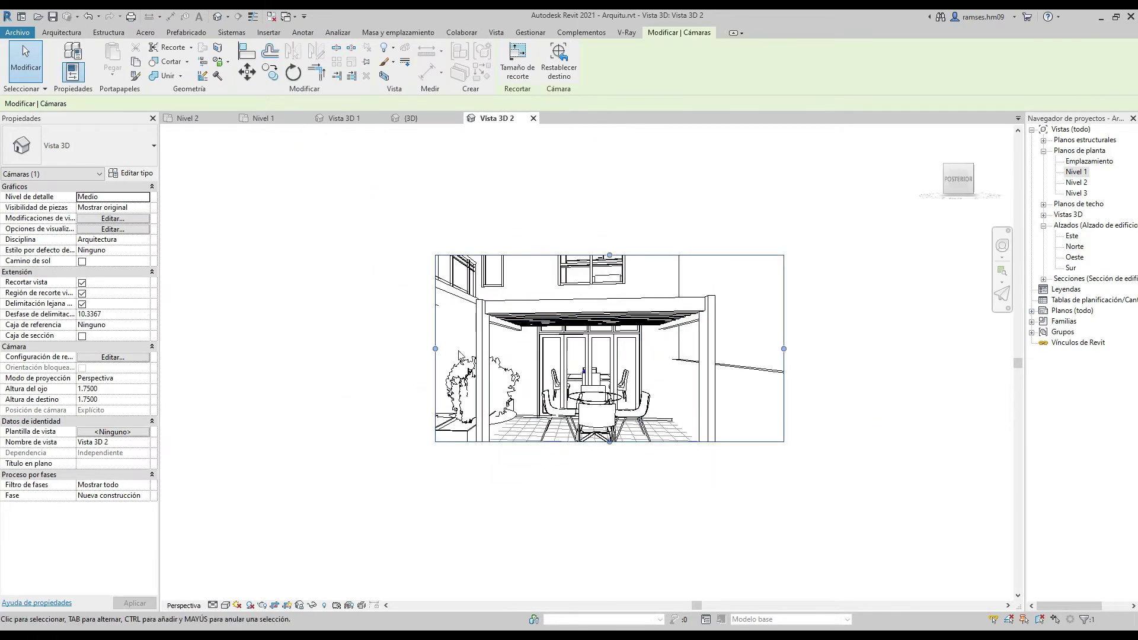
drag(435, 348, 355, 349)
drag(609, 255, 571, 148)
- Place a second camera facing the dining room as Vista 3D 3, widen its crop, and use Realista style
click(264, 118)
click(431, 76)
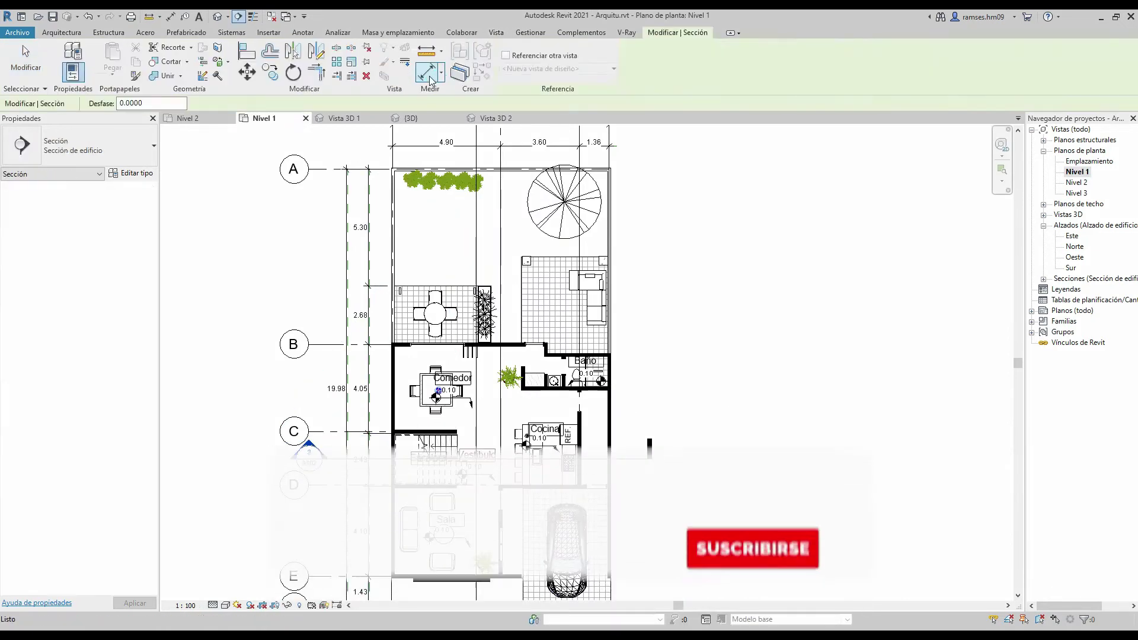
click(438, 468)
click(439, 379)
drag(762, 317, 780, 318)
key(Escape)
click(225, 605)
click(237, 569)
- Set Vista 3D 3 detail to Alto, zoom to fit its frame, and open the Renderización dialog
click(213, 605)
click(226, 587)
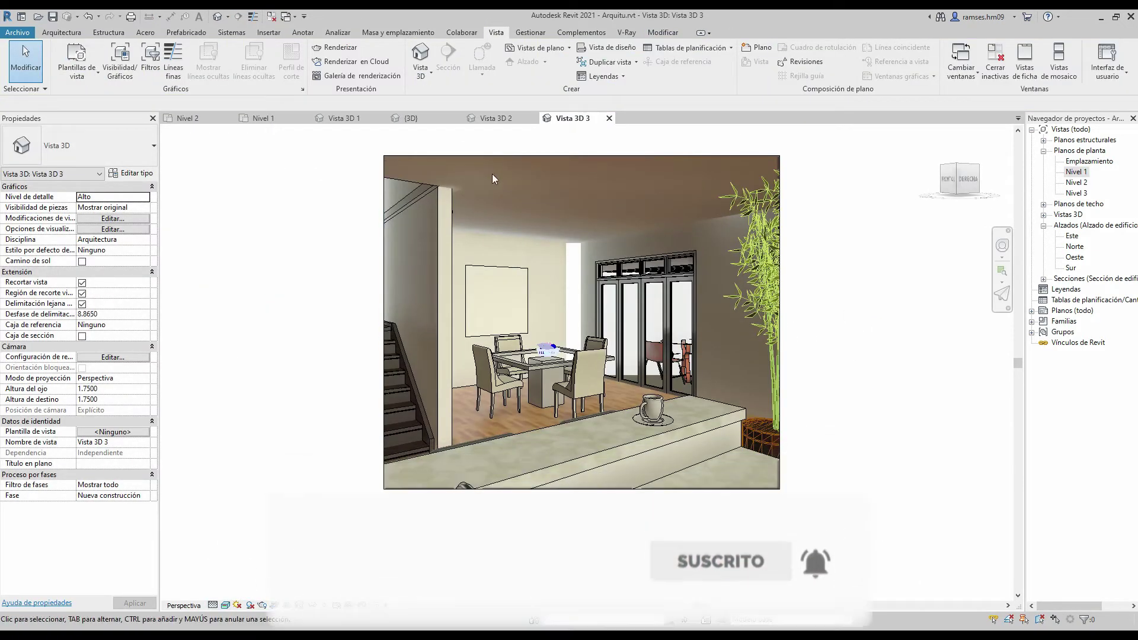
click(759, 499)
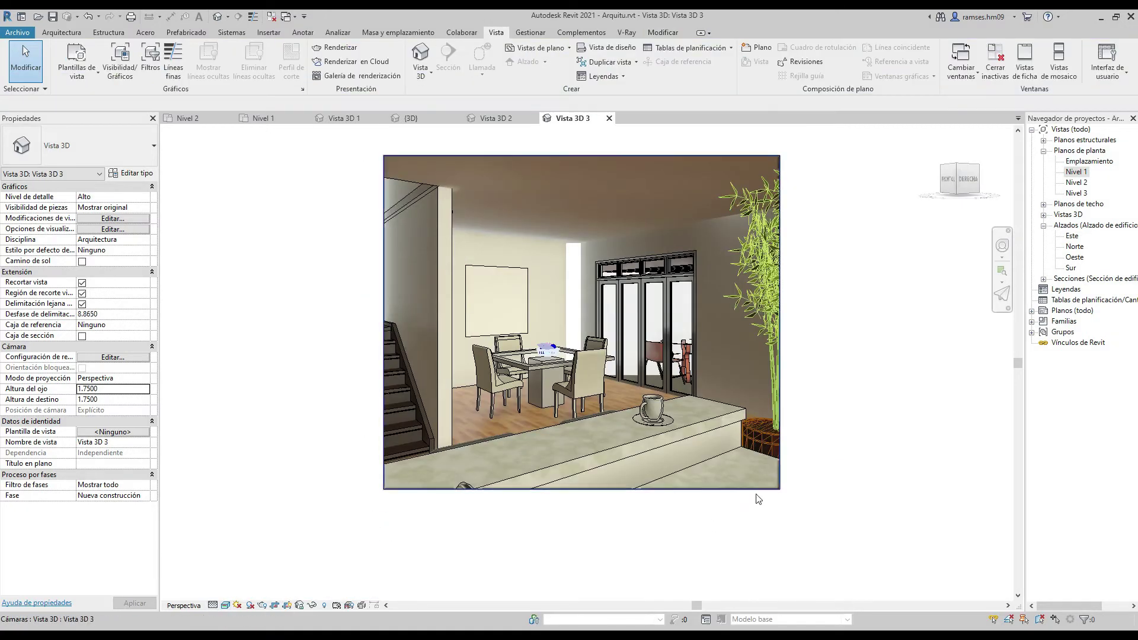
key(Escape)
key(z)
key(f)
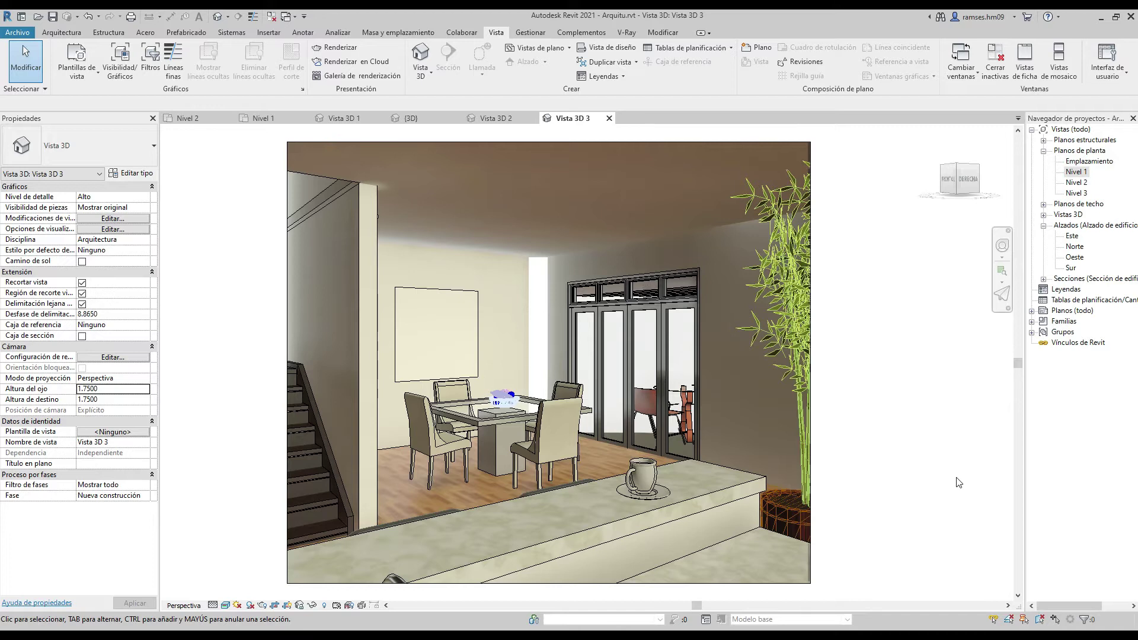
click(264, 608)
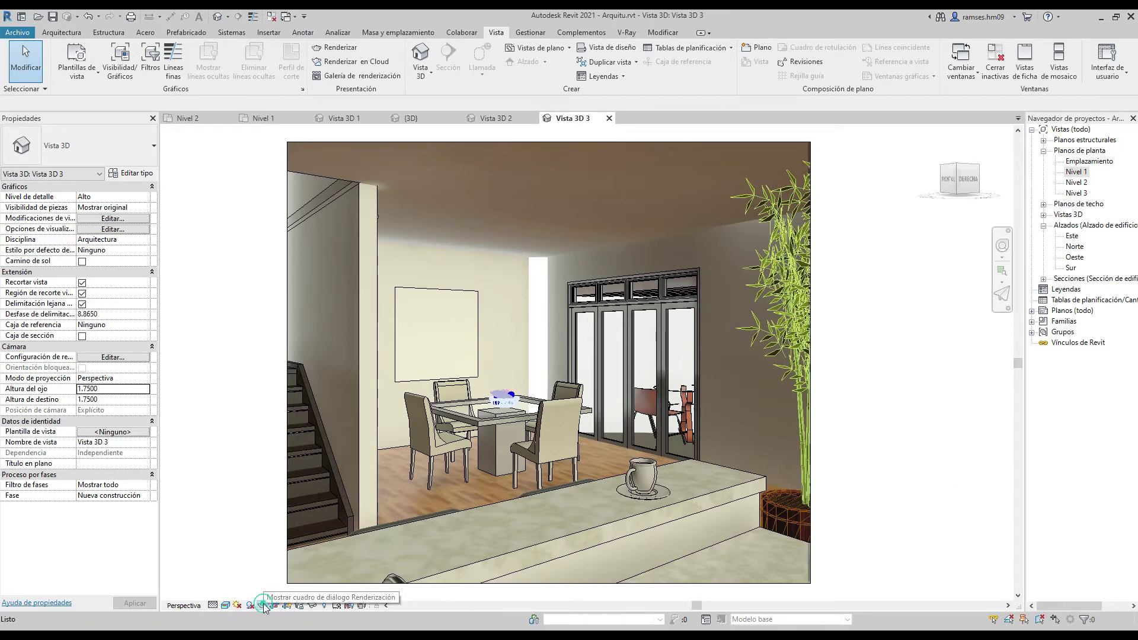
drag(82, 36, 166, 156)
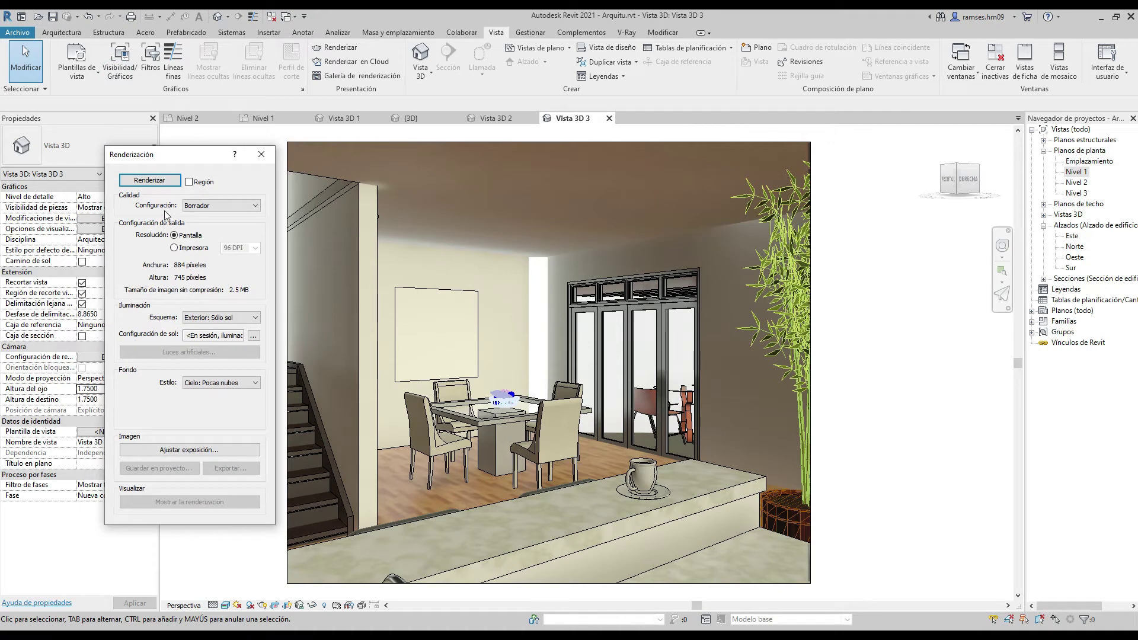
- Choose Óptima render quality and the Interior: Sol + Artificial lighting scheme
click(246, 208)
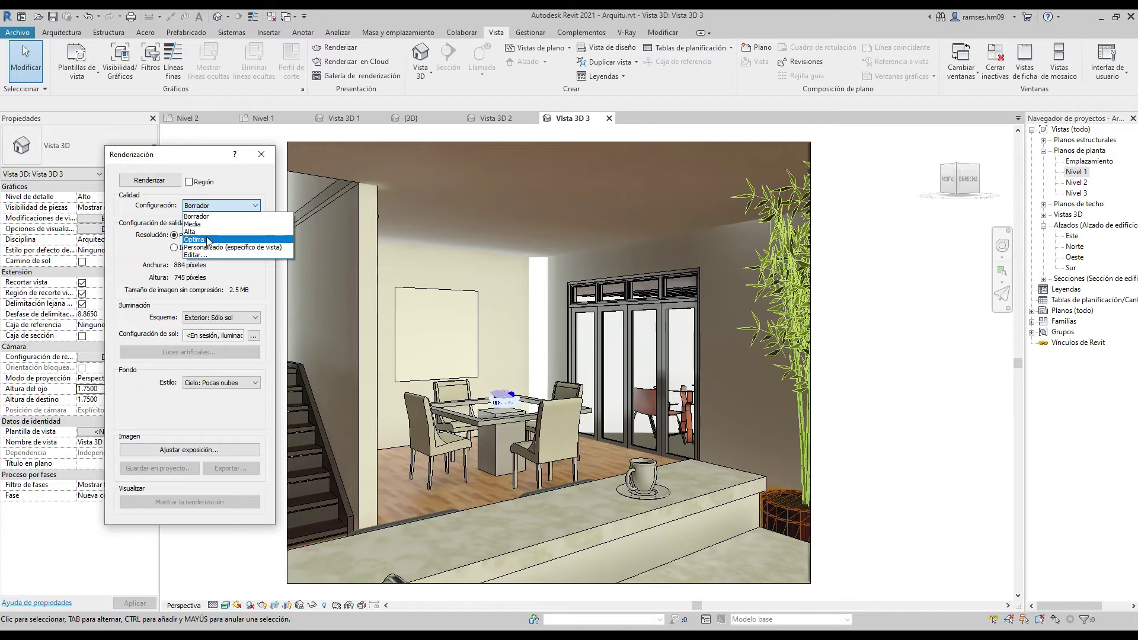
click(208, 241)
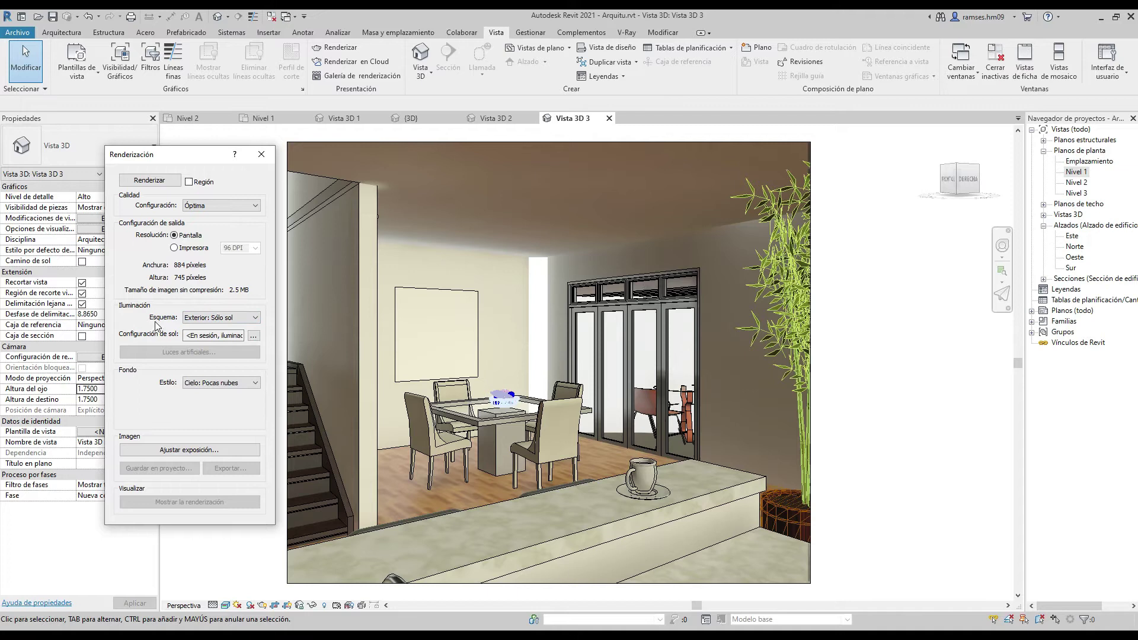
click(250, 322)
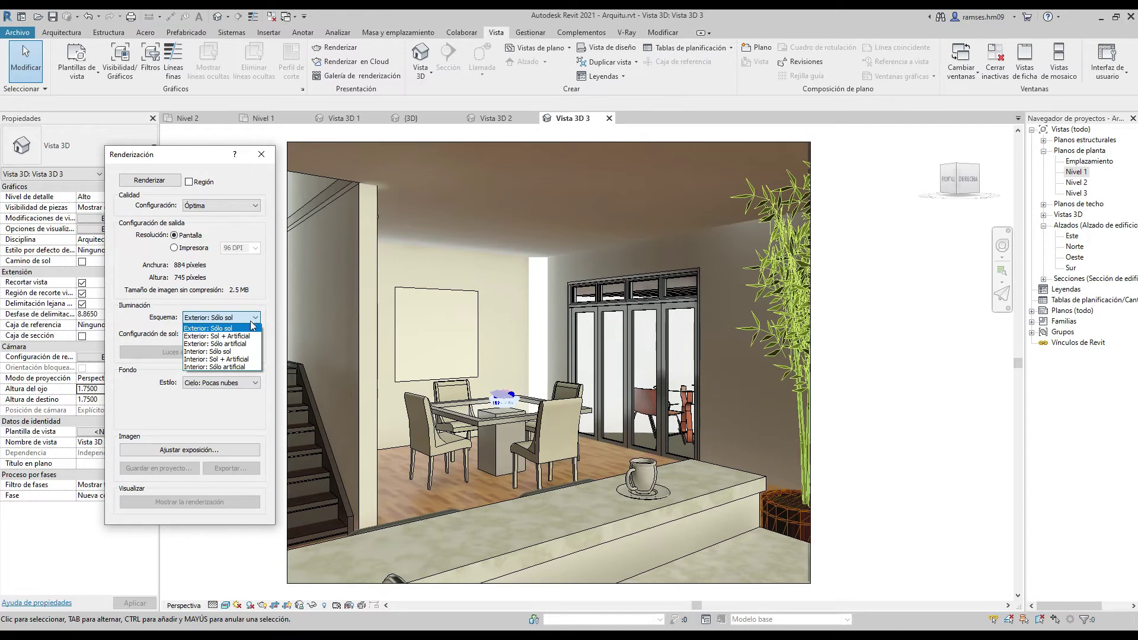
click(236, 359)
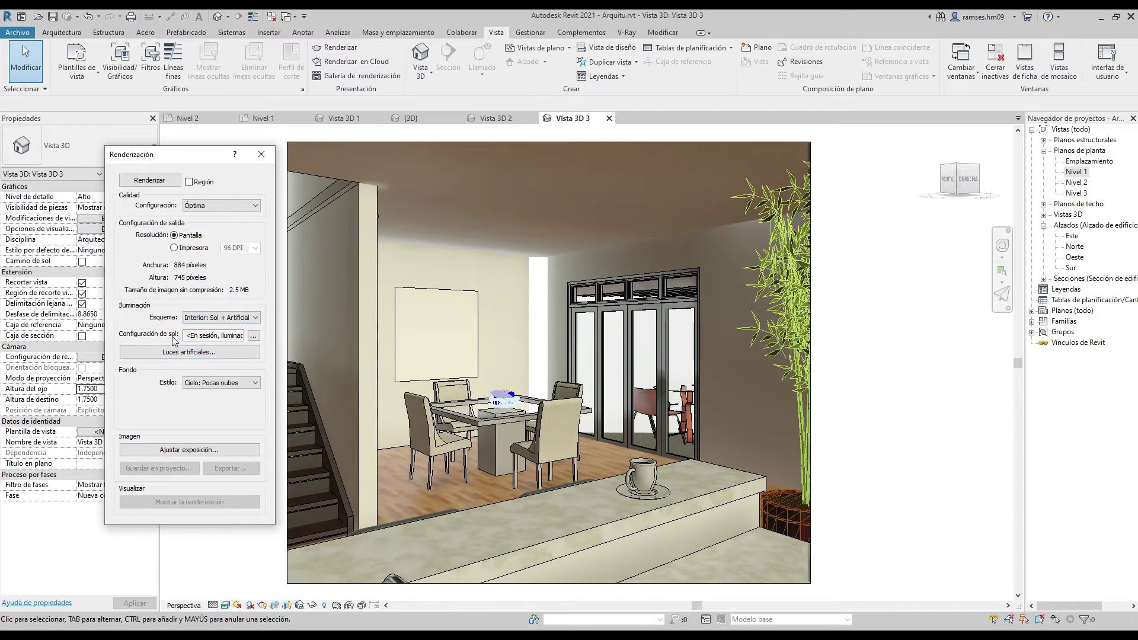
- Switch the sun study to a single day and confirm the project location
click(253, 336)
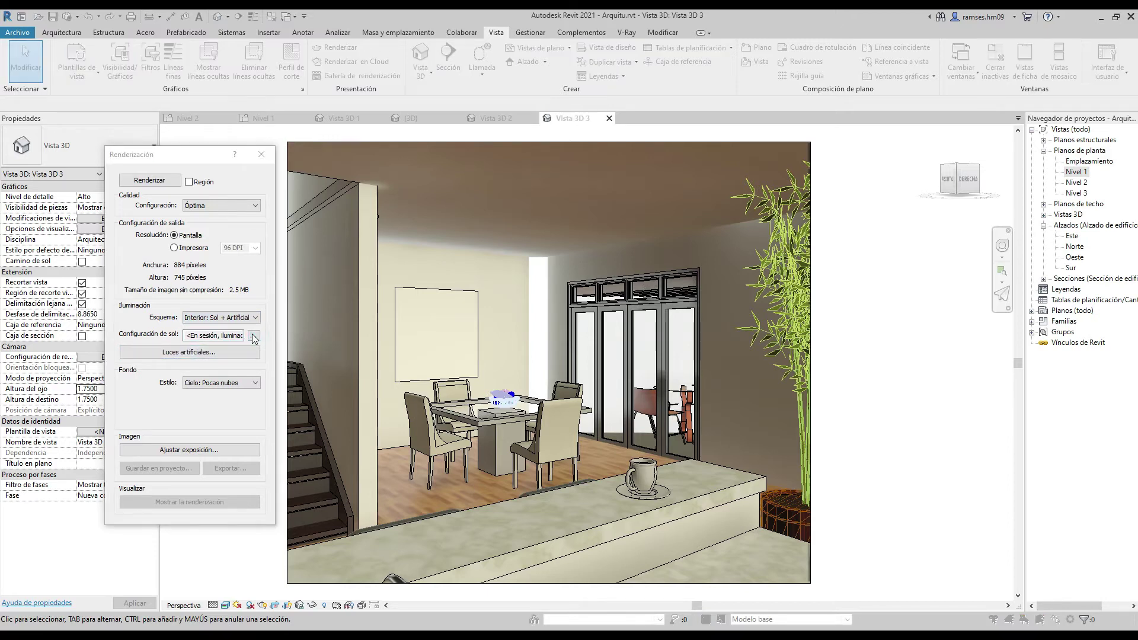
click(315, 192)
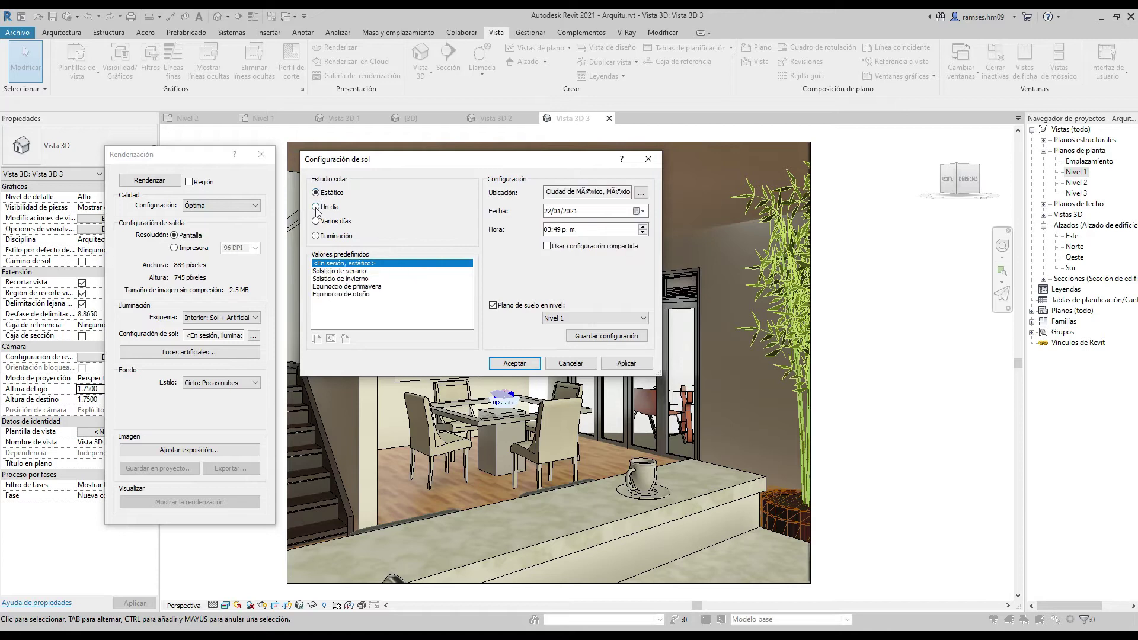
click(316, 207)
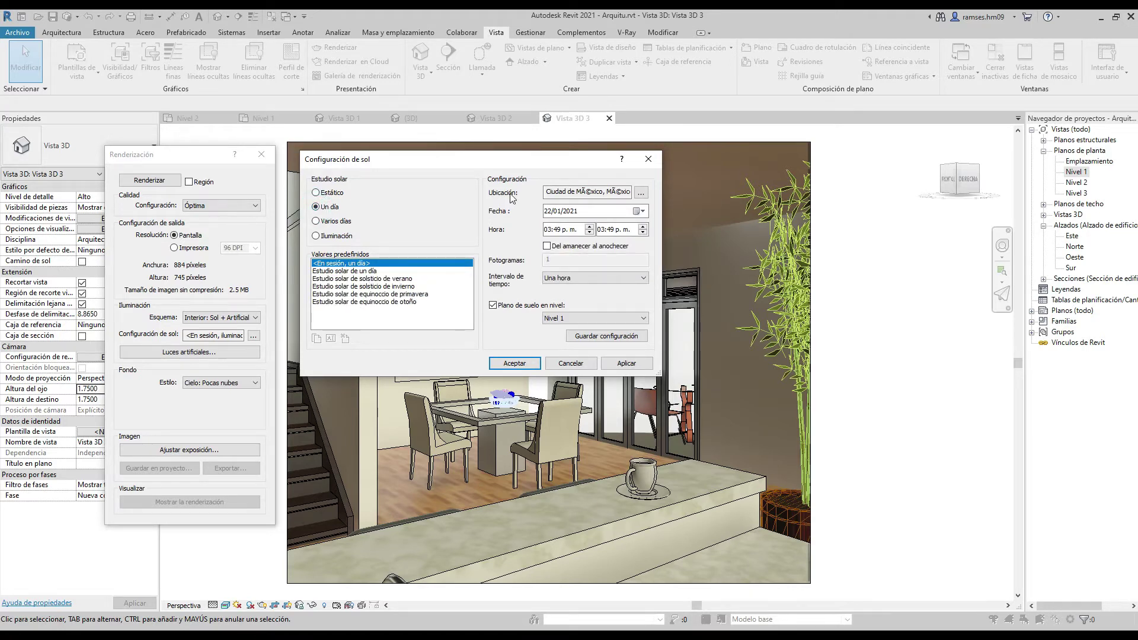
click(639, 194)
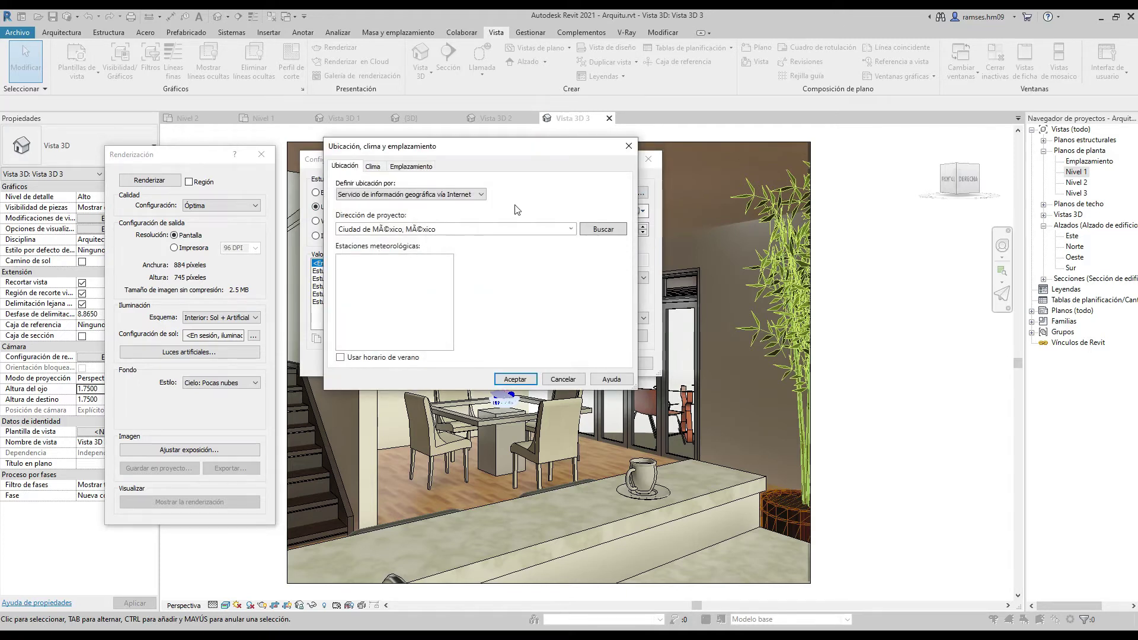
click(571, 228)
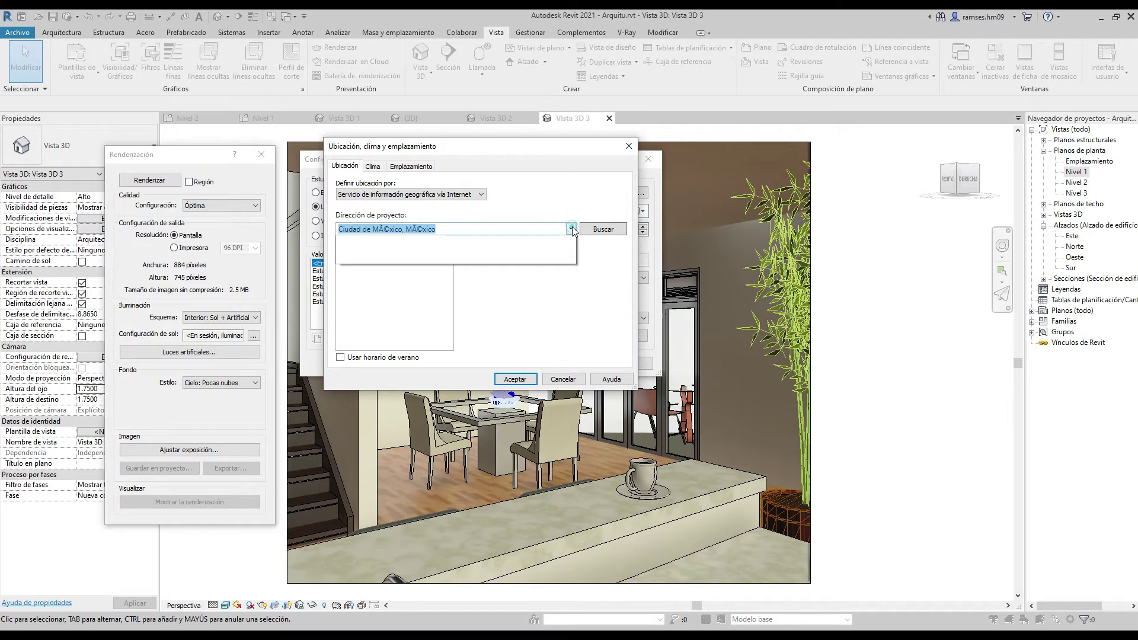
click(594, 212)
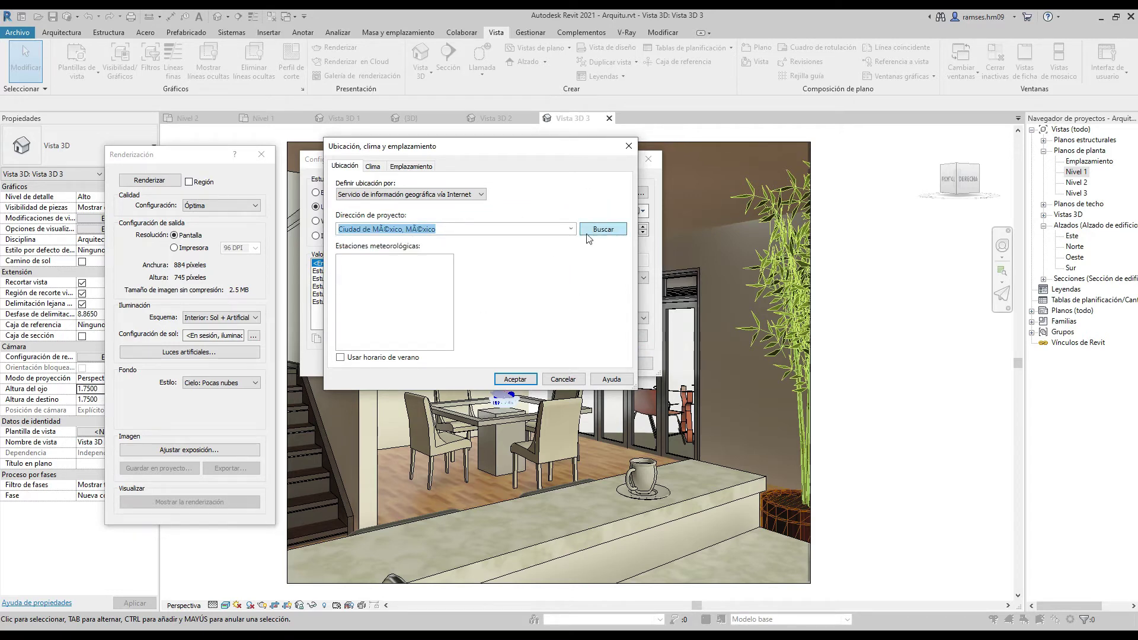
click(515, 379)
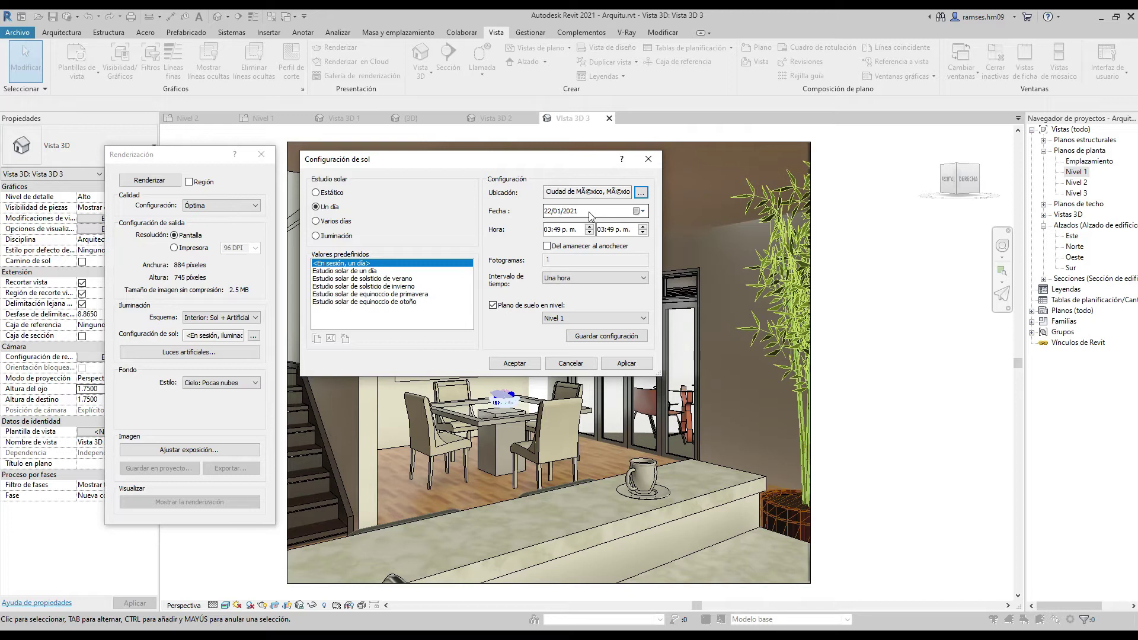
- Set the 22/01/2021 sun study's end time to 12:00 p.m. and confirm the sun settings
click(640, 211)
click(551, 230)
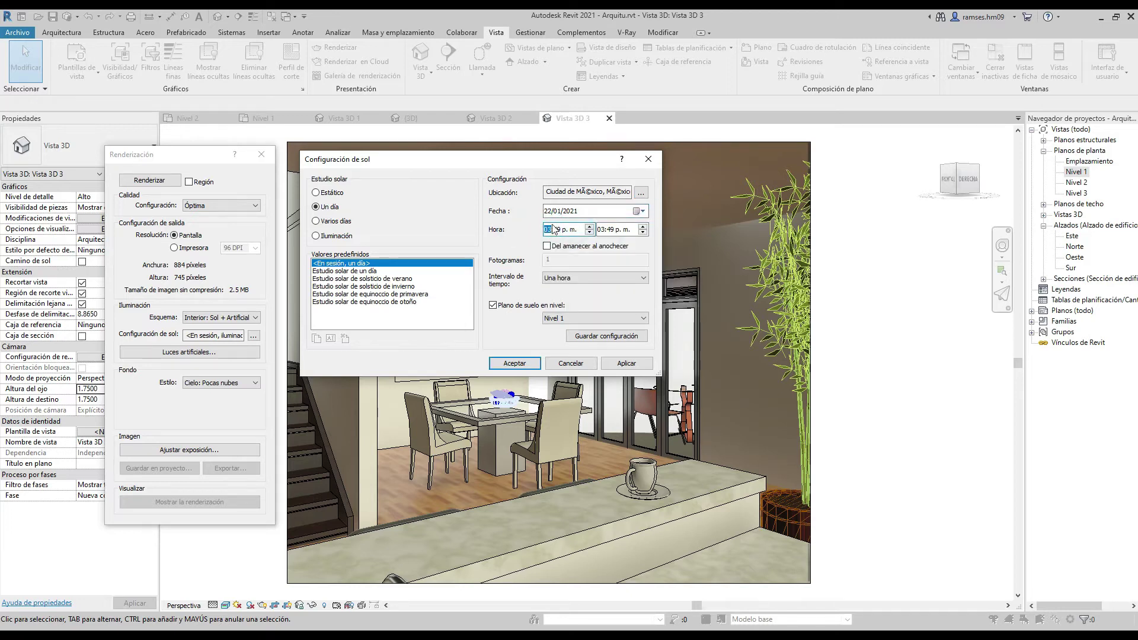
text(12)
click(609, 230)
text(12:00)
click(514, 363)
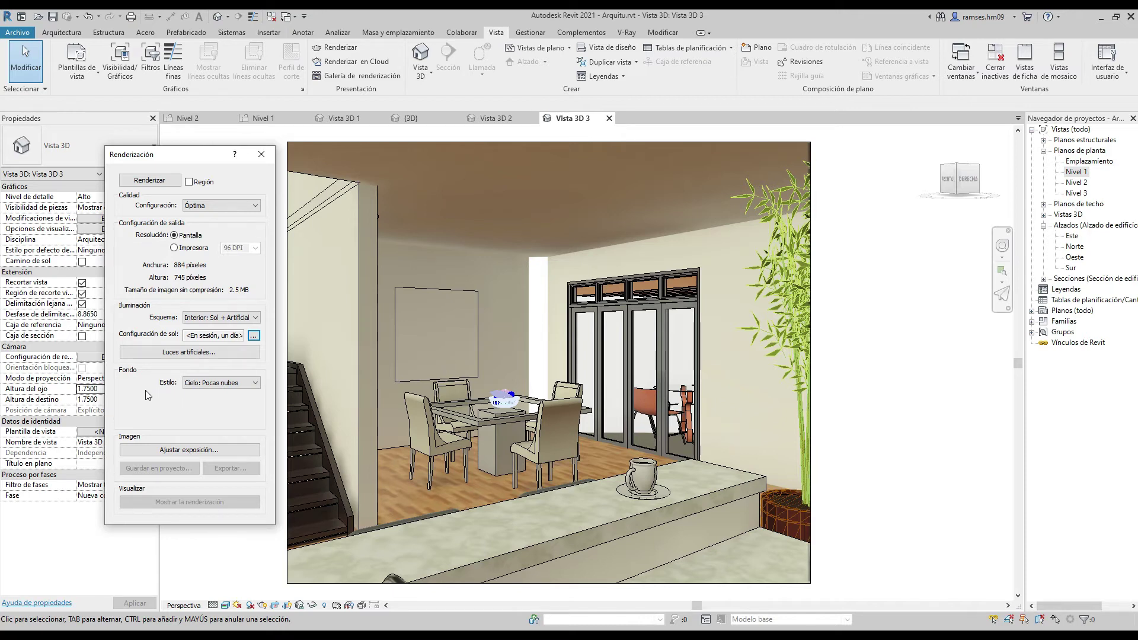
- Keep the Cielo: Pocas nubes background and render the dining-room view
click(249, 383)
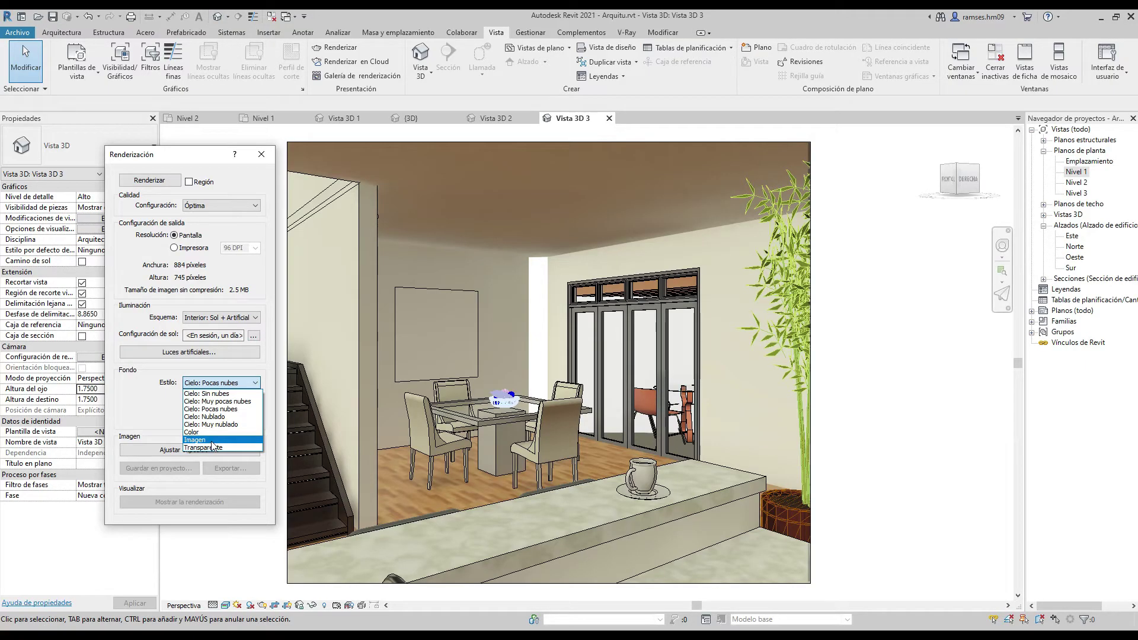
click(221, 409)
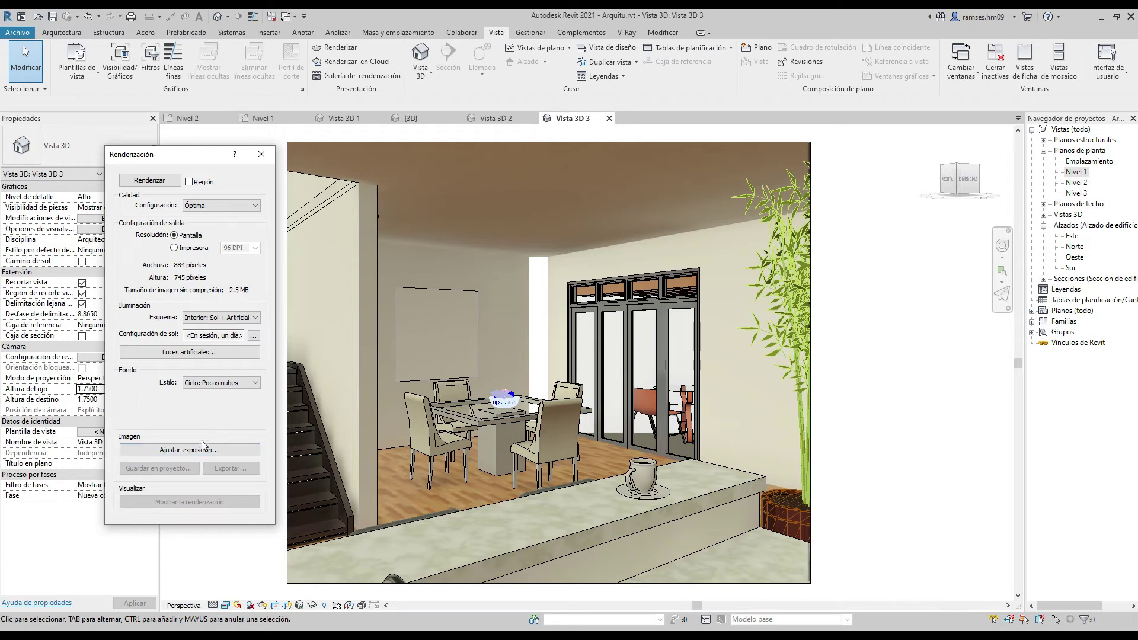
click(153, 184)
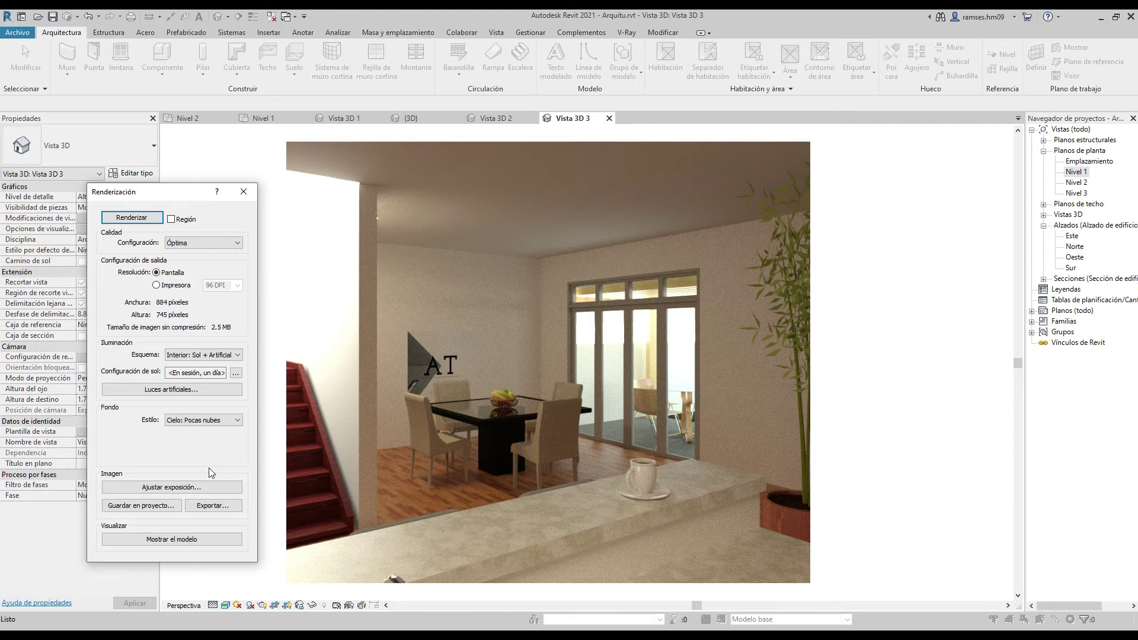
- Try an exposure value of 10 on the Vista 3D 3 render and apply it
click(173, 493)
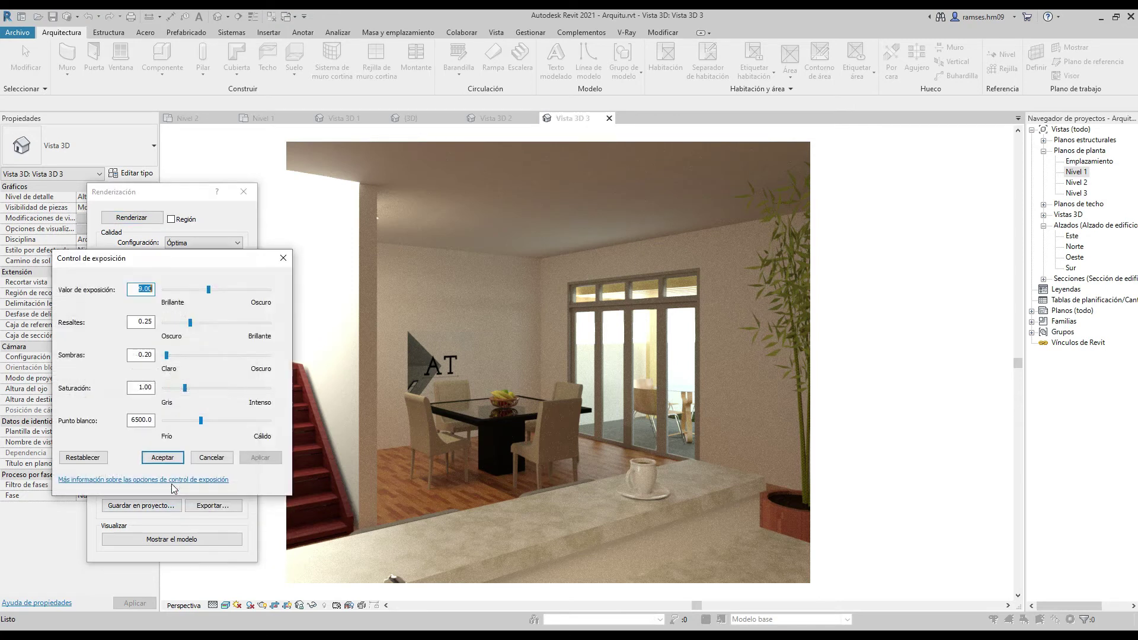
drag(208, 289, 213, 290)
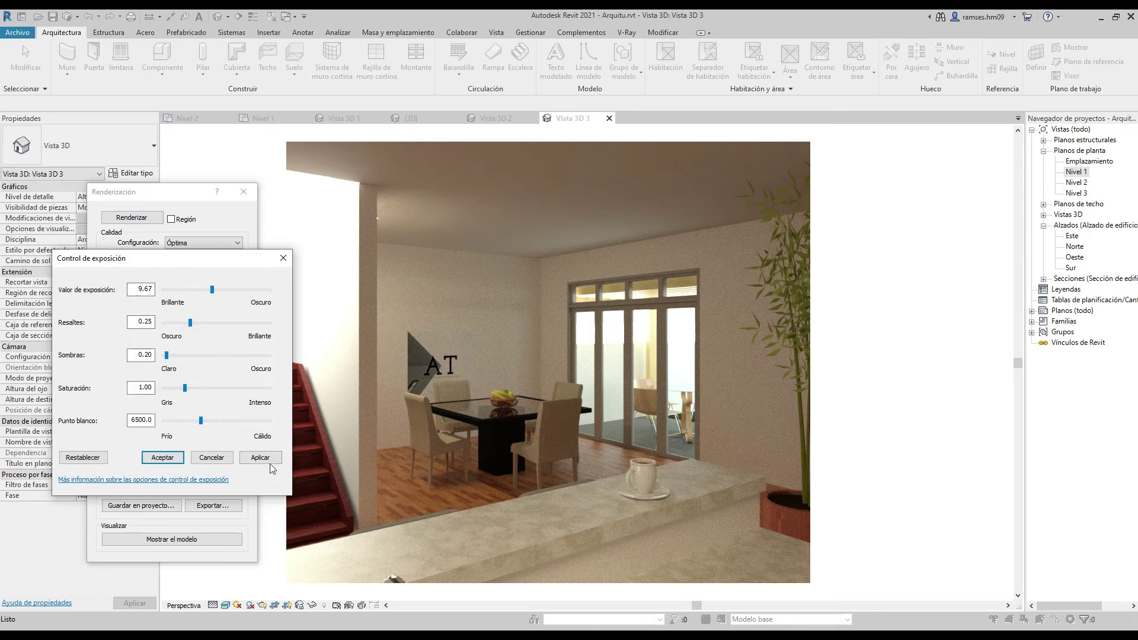
double_click(142, 289)
text(10)
click(149, 321)
click(261, 457)
- Settle on exposure 9.00 with shadows at 0.41 and accept the settings
double_click(142, 289)
text(1)
click(172, 355)
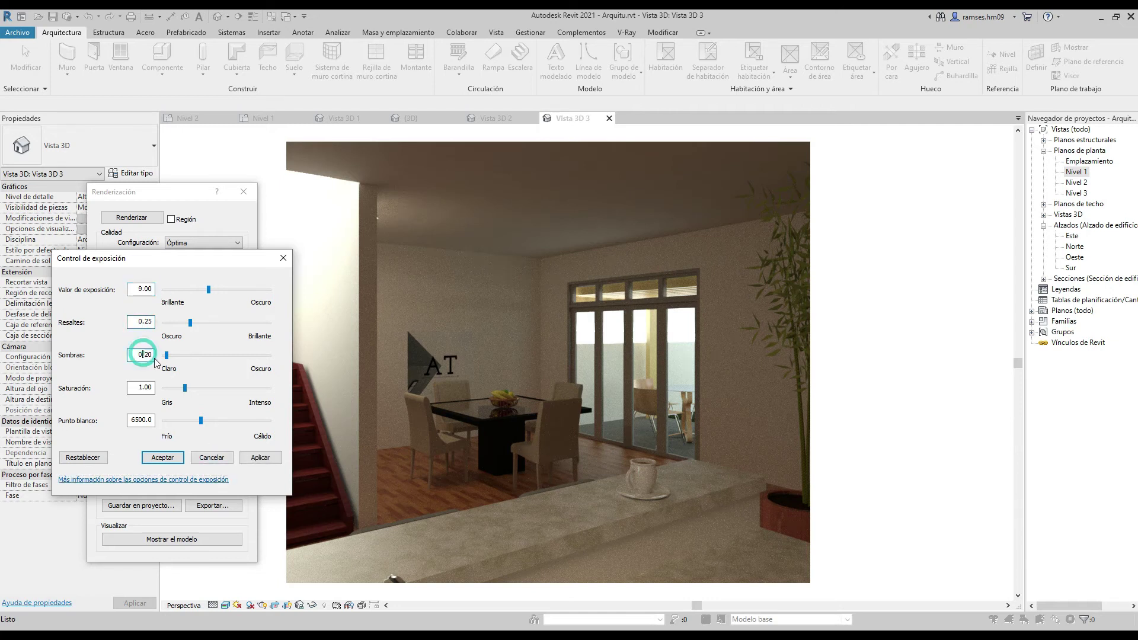
click(269, 457)
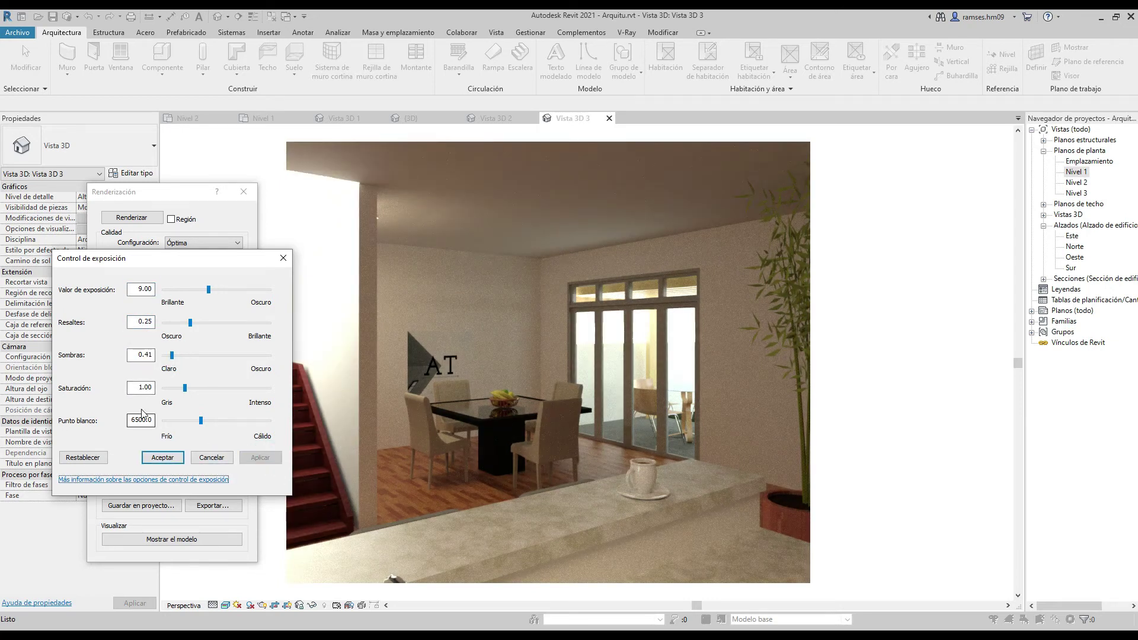
click(175, 461)
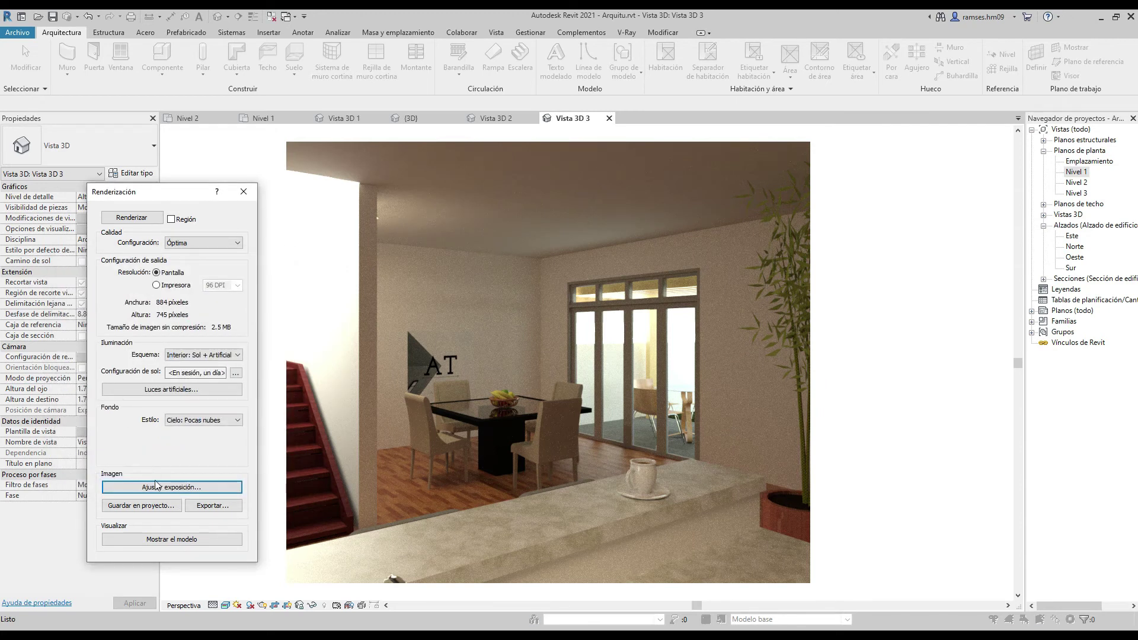
- Export the render as a JPEG named 'Render interior' to the desktop
click(204, 507)
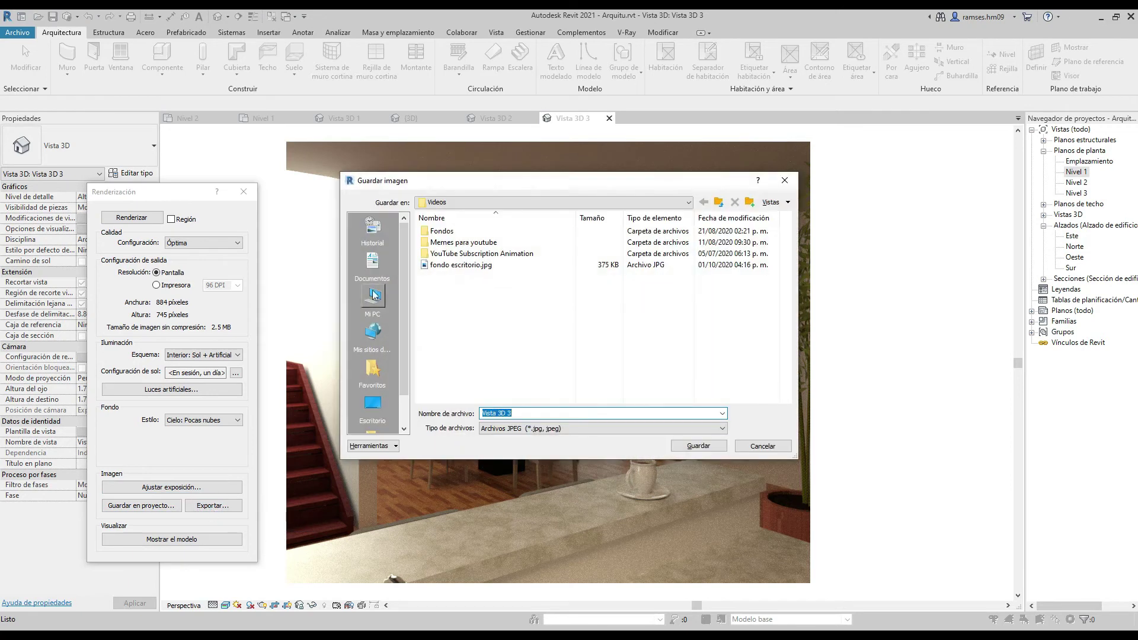
click(373, 405)
triple_click(498, 413)
text(Render interior)
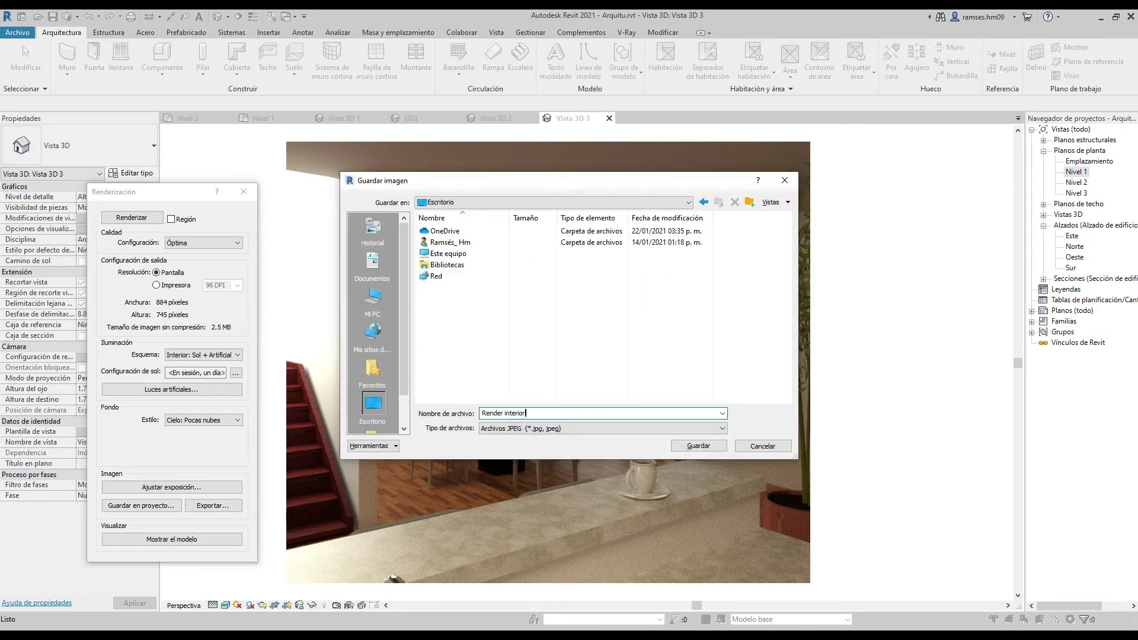
key(Return)
- Save the render into the project as 'Render interior' under Renderizaciones
click(128, 505)
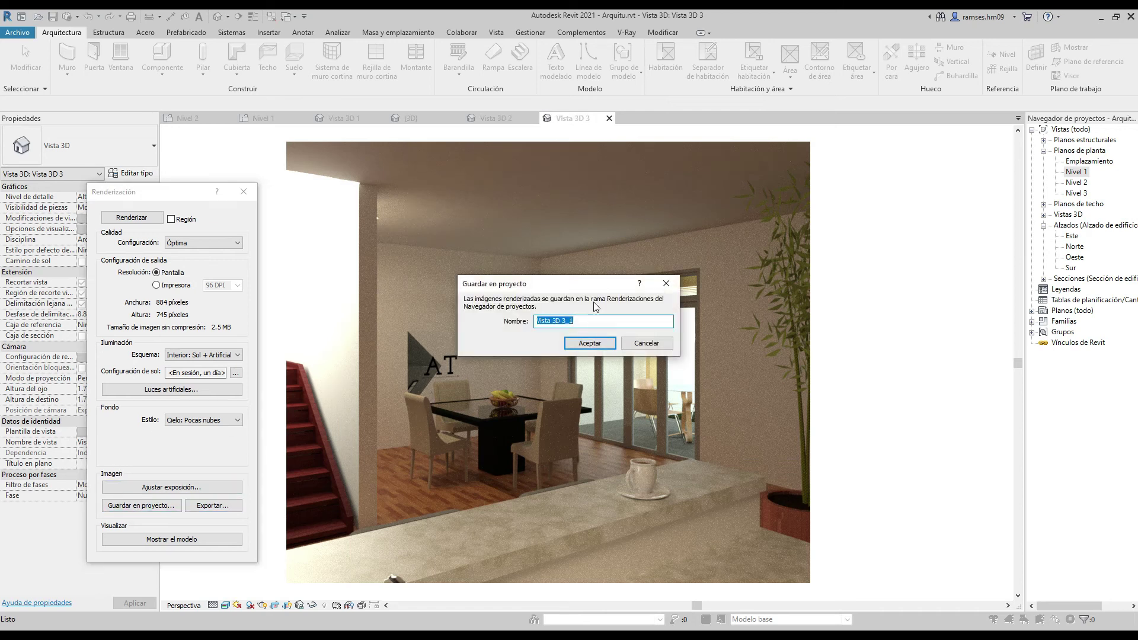
text(Render interior)
key(Return)
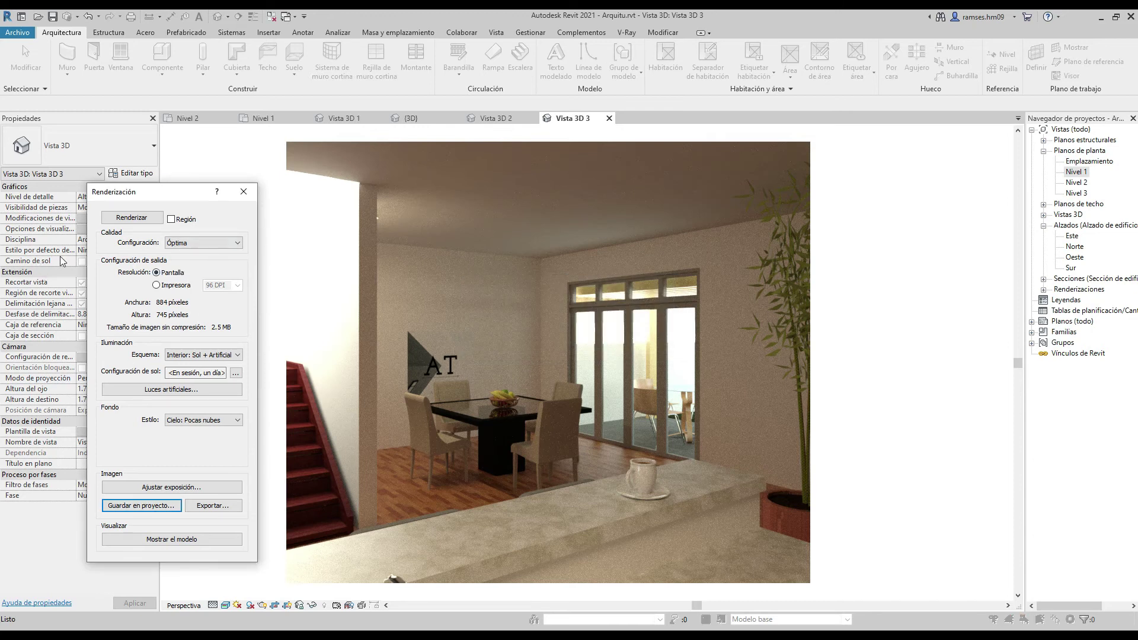
- Close the Rendering dialog and open the saved 'Render interior' image from the Project Browser
click(241, 192)
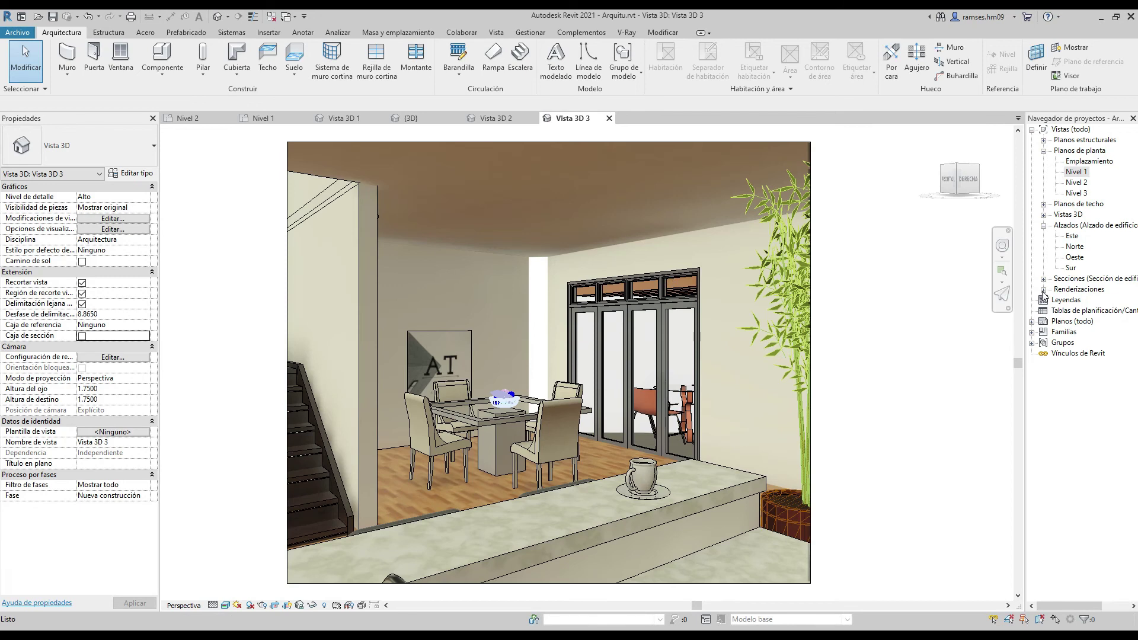
click(1043, 289)
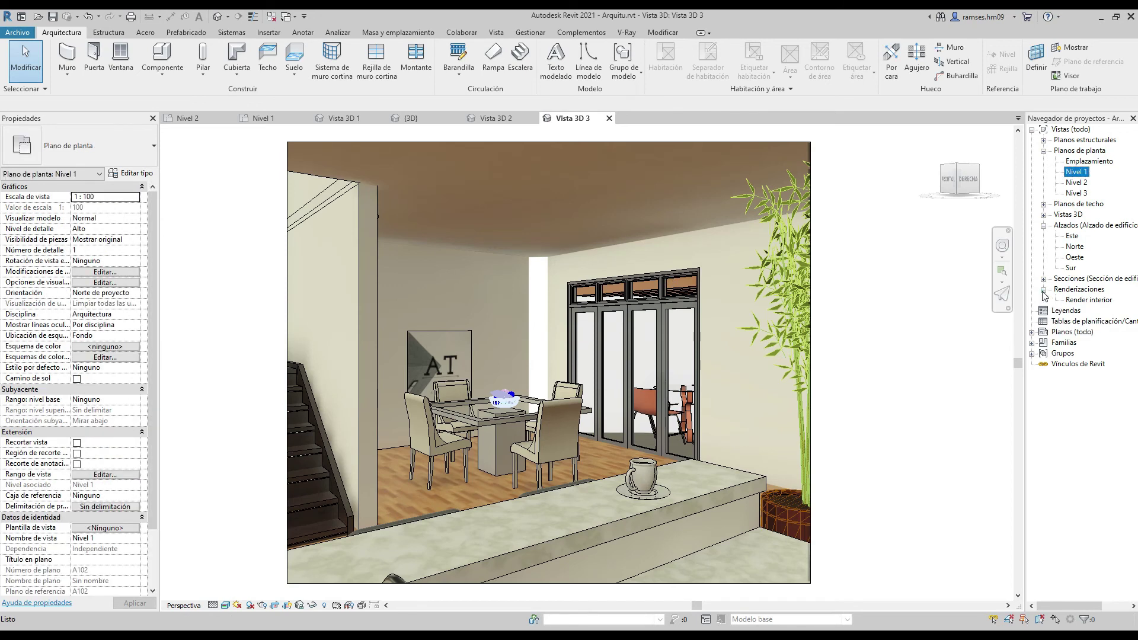
click(1093, 300)
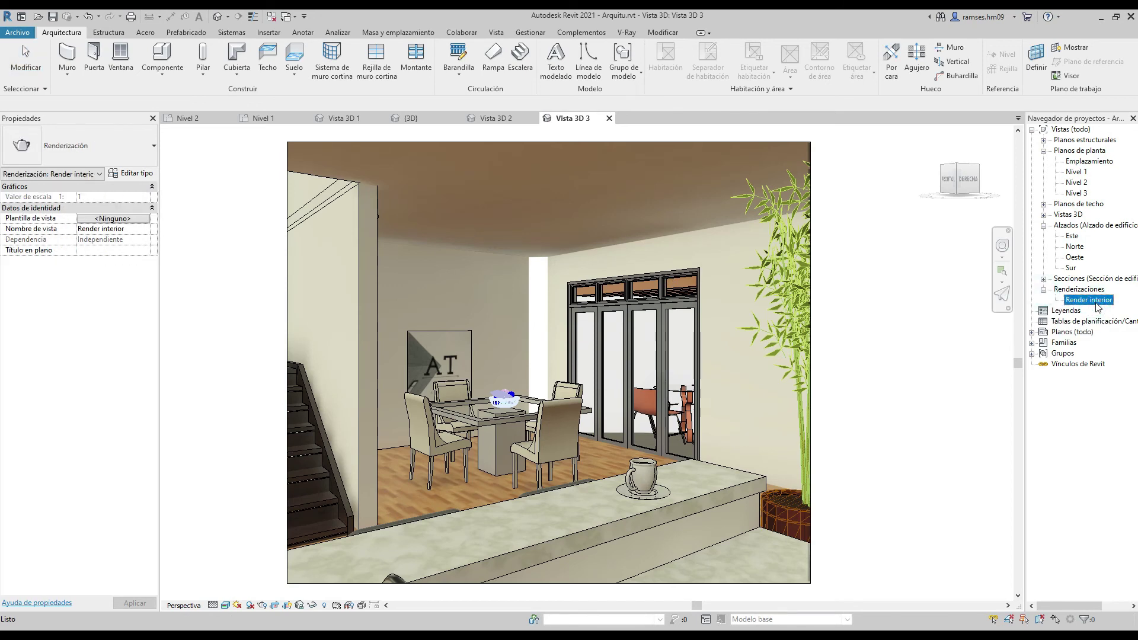
double_click(1093, 301)
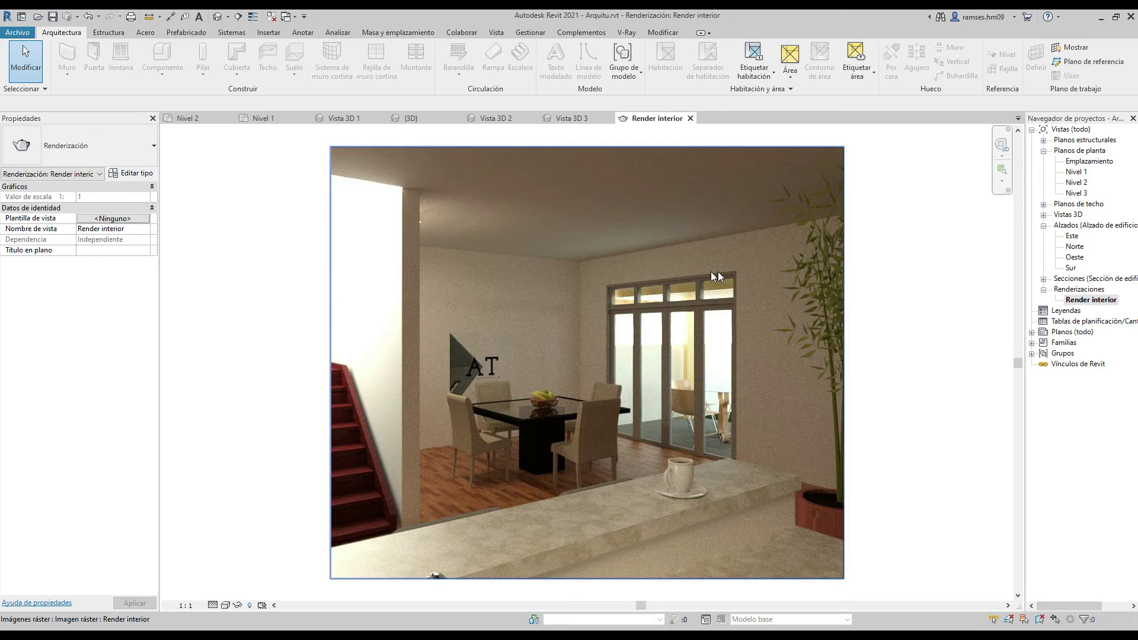
- Switch through the Vista 3D 3 and 3D 2 views back to Vista 3D 1
click(571, 119)
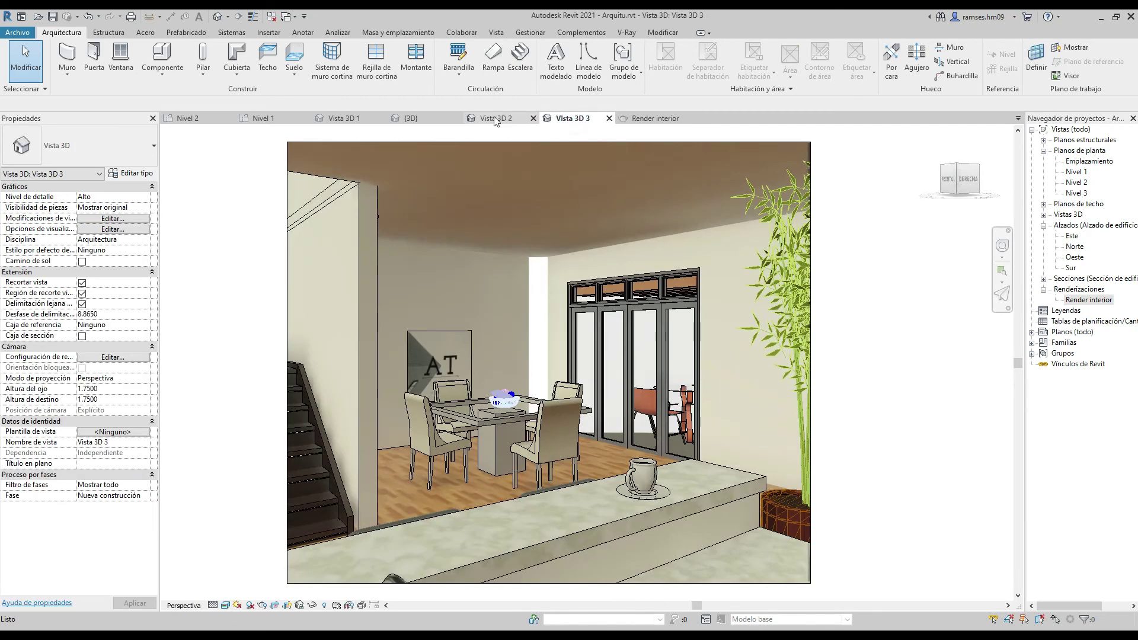
click(495, 119)
click(335, 118)
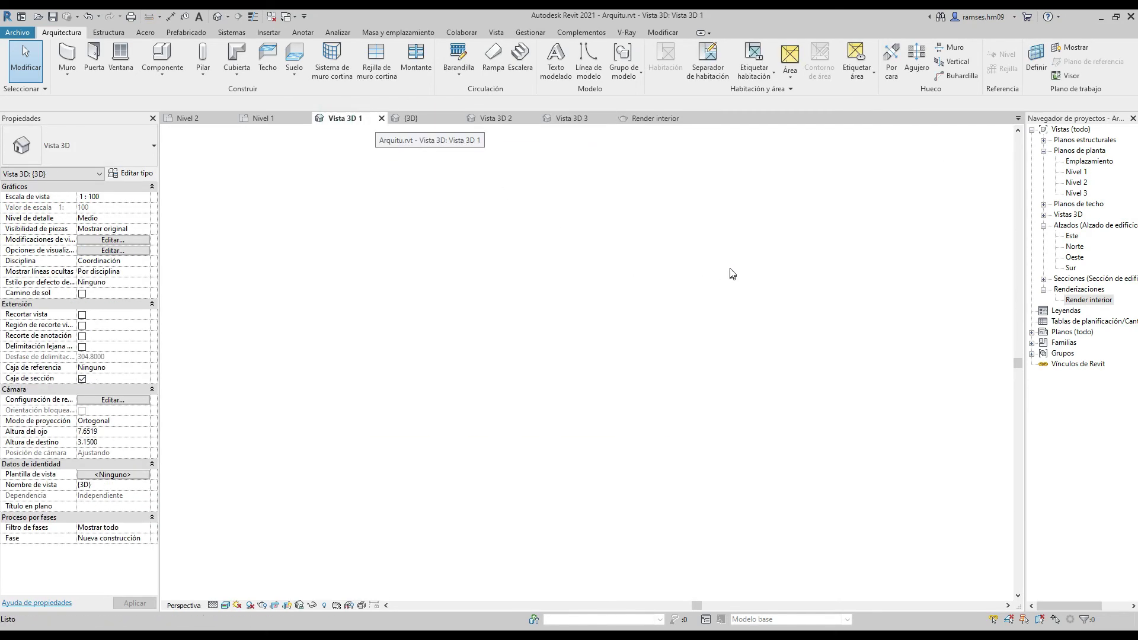